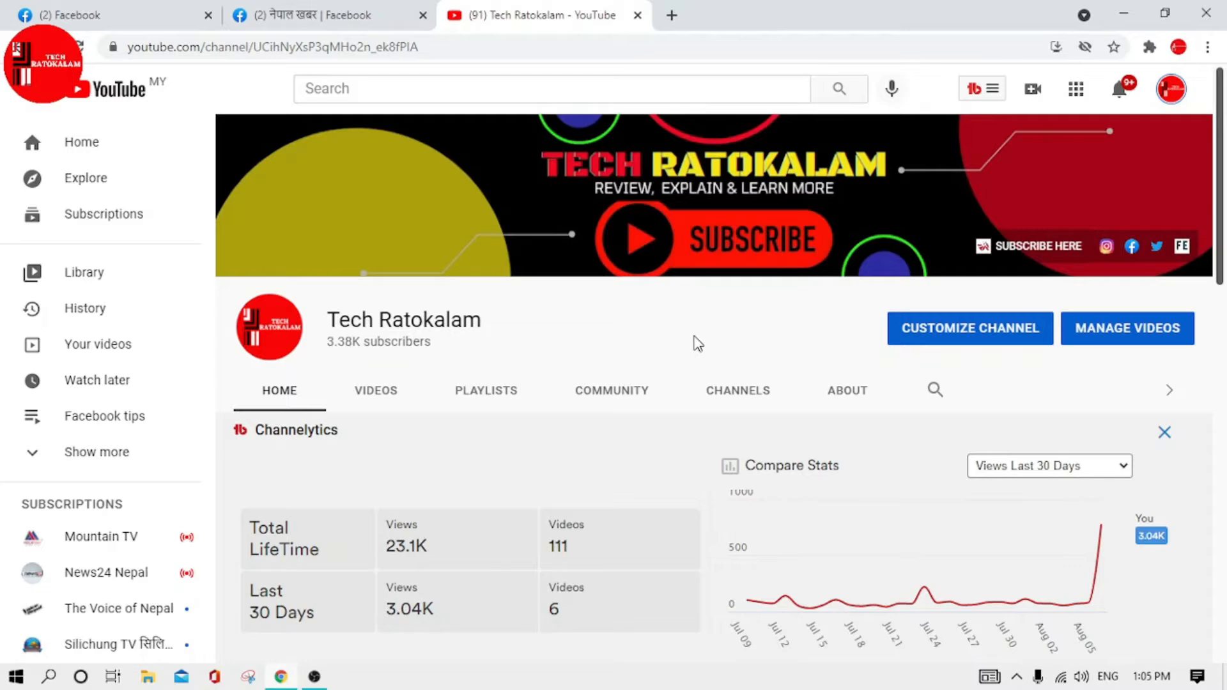
- Switch to the नेपाल खबर Page Quality screen and read its Page Restrictions section
{"action": "key", "text": "ctrl+shift+Tab"}
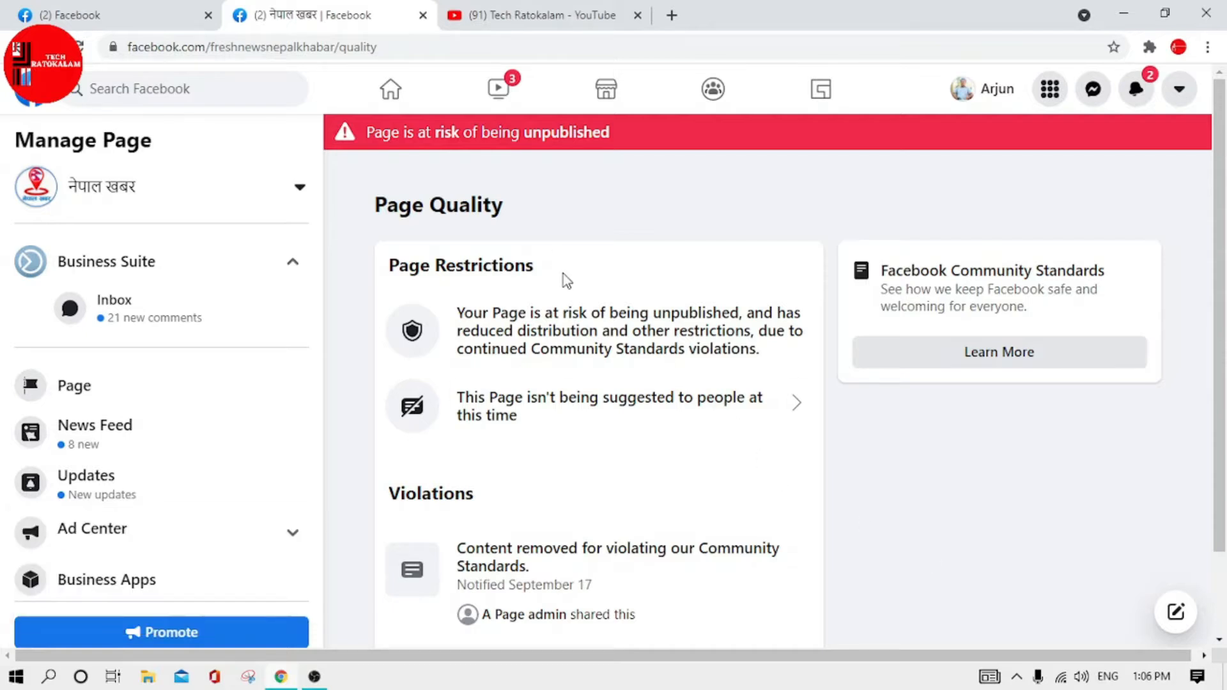
{"action": "left_click_drag", "start_coordinate": [565, 282], "coordinate": [382, 271]}
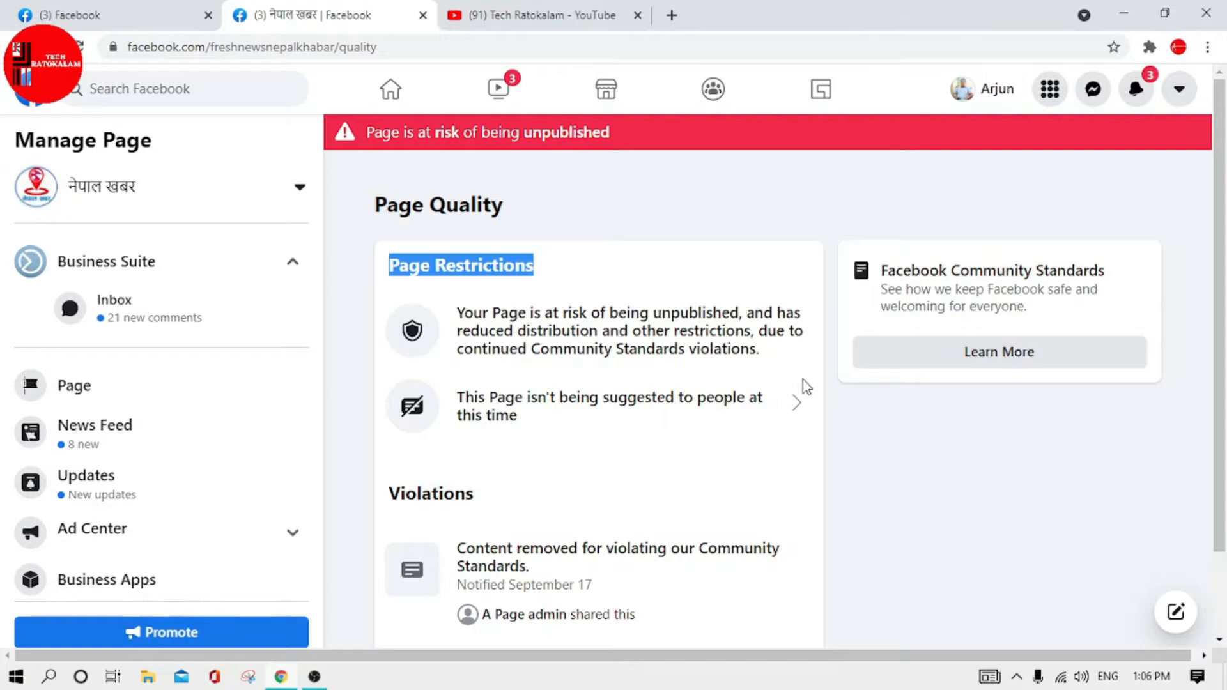
{"action": "left_click", "coordinate": [921, 500]}
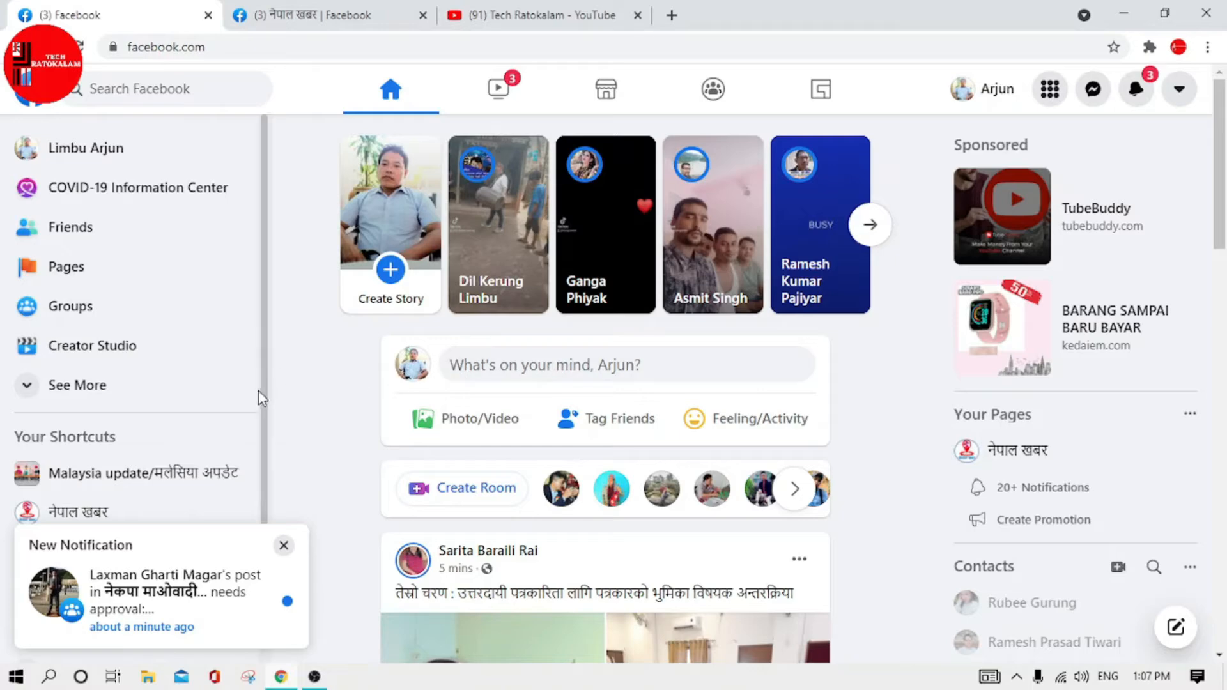
- Open the नेपाल खबर page from the list of Facebook pages you manage
{"action": "left_click", "coordinate": [90, 265]}
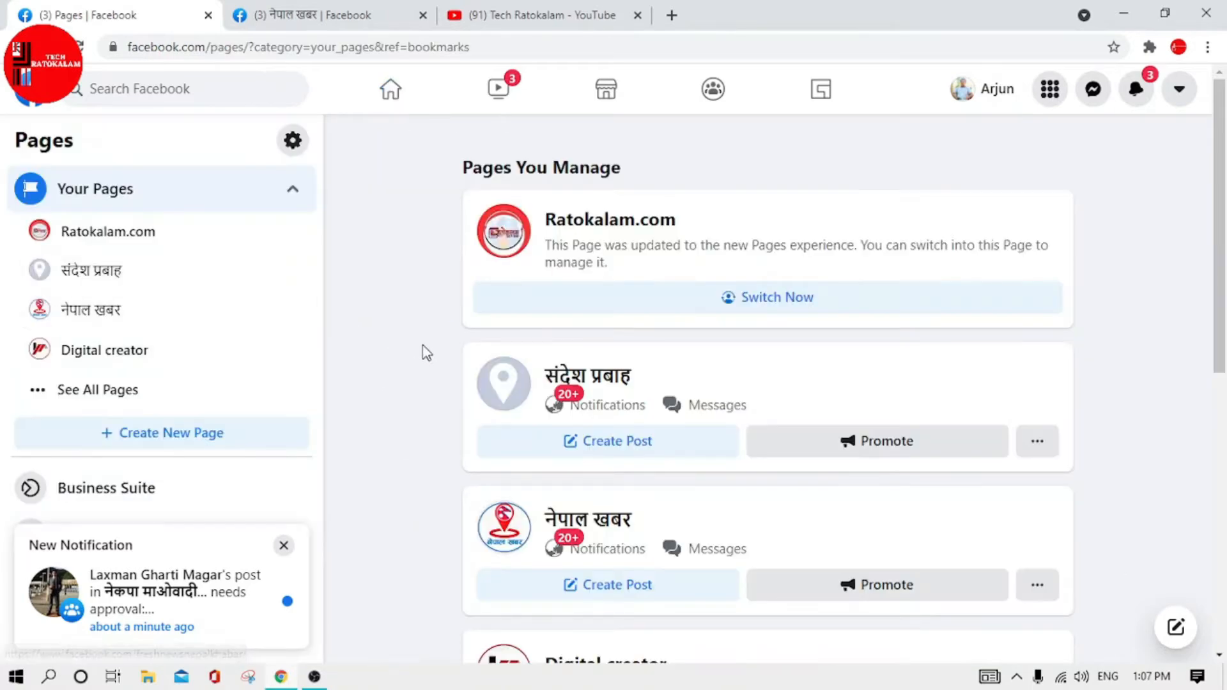
{"action": "scroll", "coordinate": [611, 521], "scroll_direction": "down", "scroll_amount": 1}
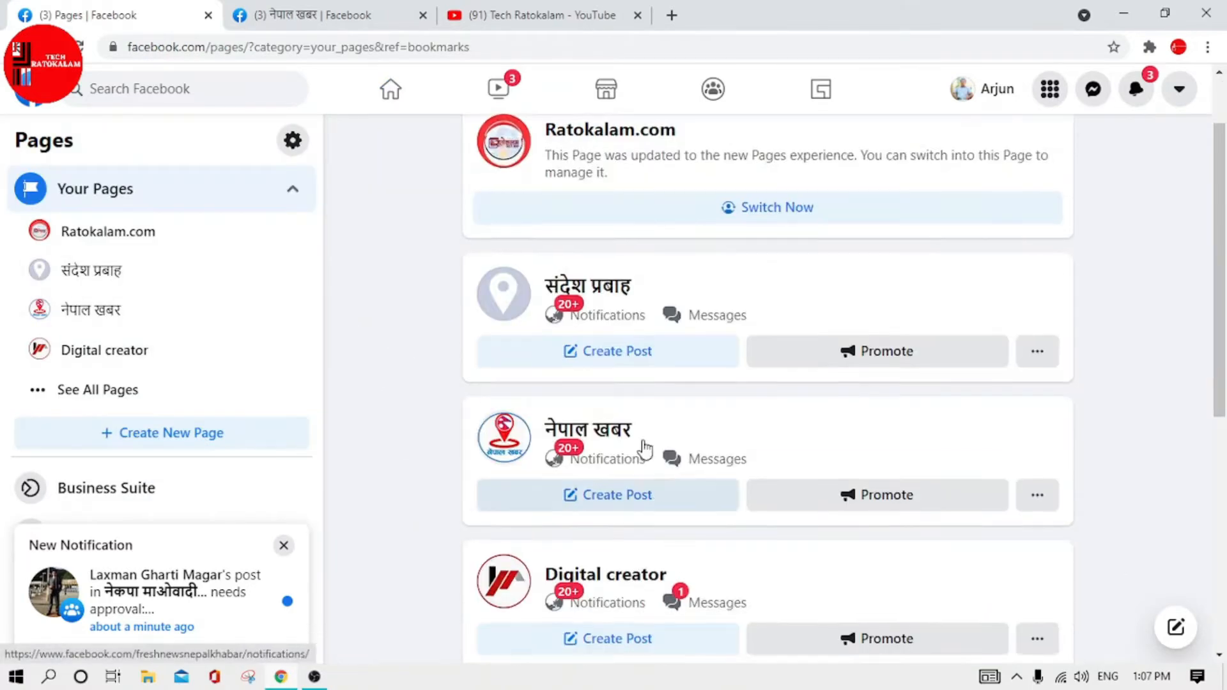
{"action": "left_click", "coordinate": [598, 439]}
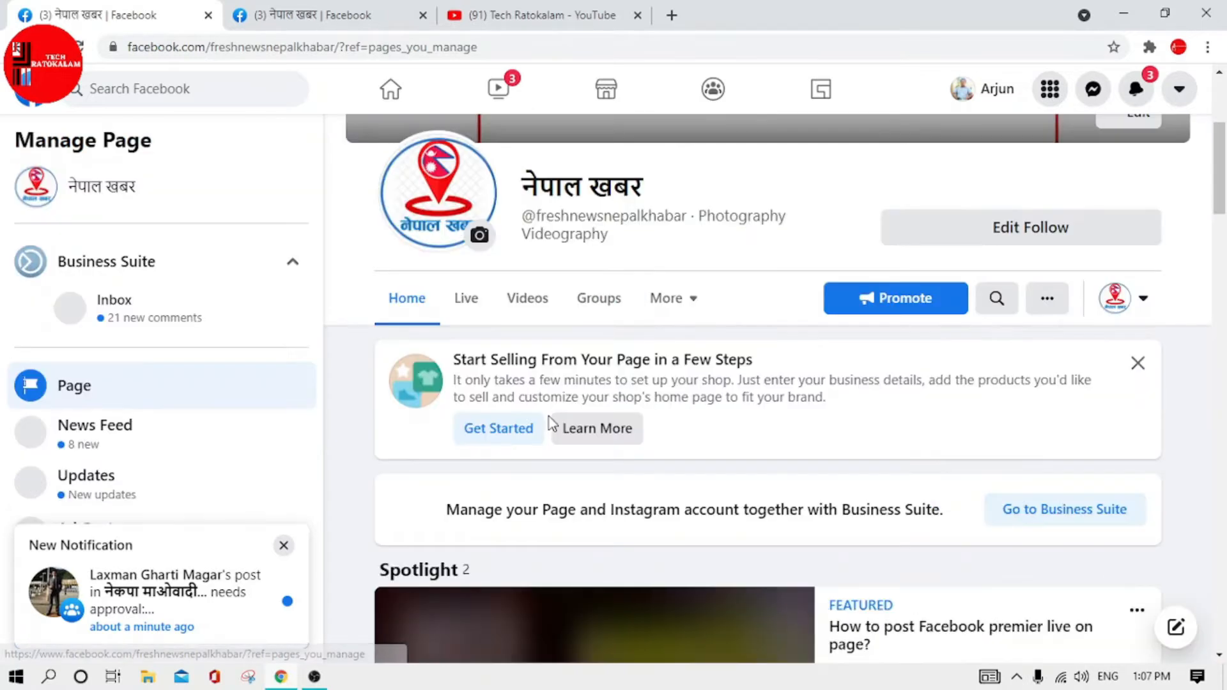
- Open Creator Studio for the नेपाल खबर page and go to its Monetization overview
{"action": "scroll", "coordinate": [213, 447], "scroll_direction": "down", "scroll_amount": 4}
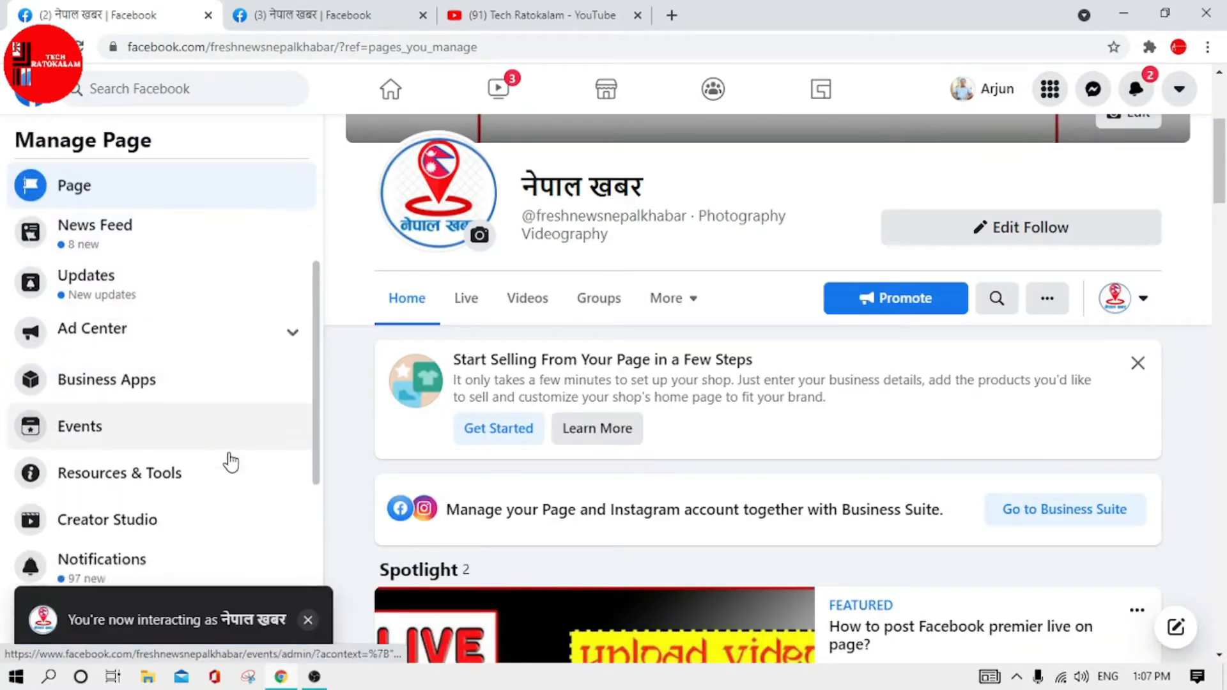
{"action": "left_click", "coordinate": [113, 366]}
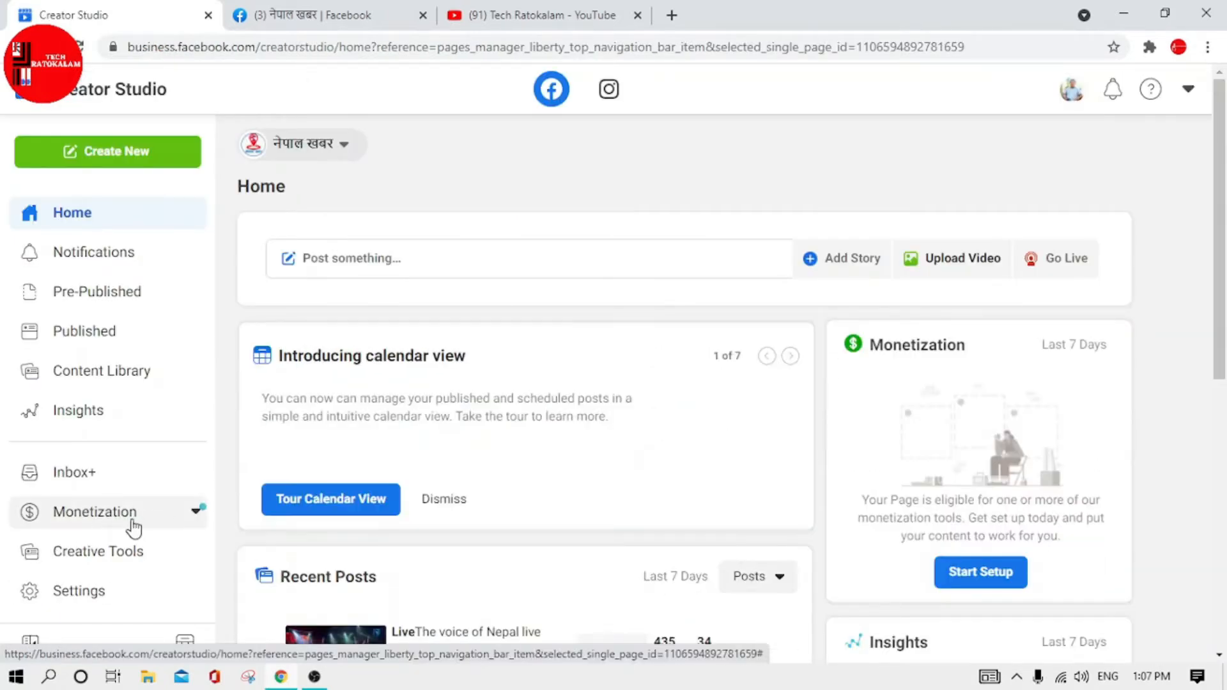
{"action": "left_click", "coordinate": [112, 519]}
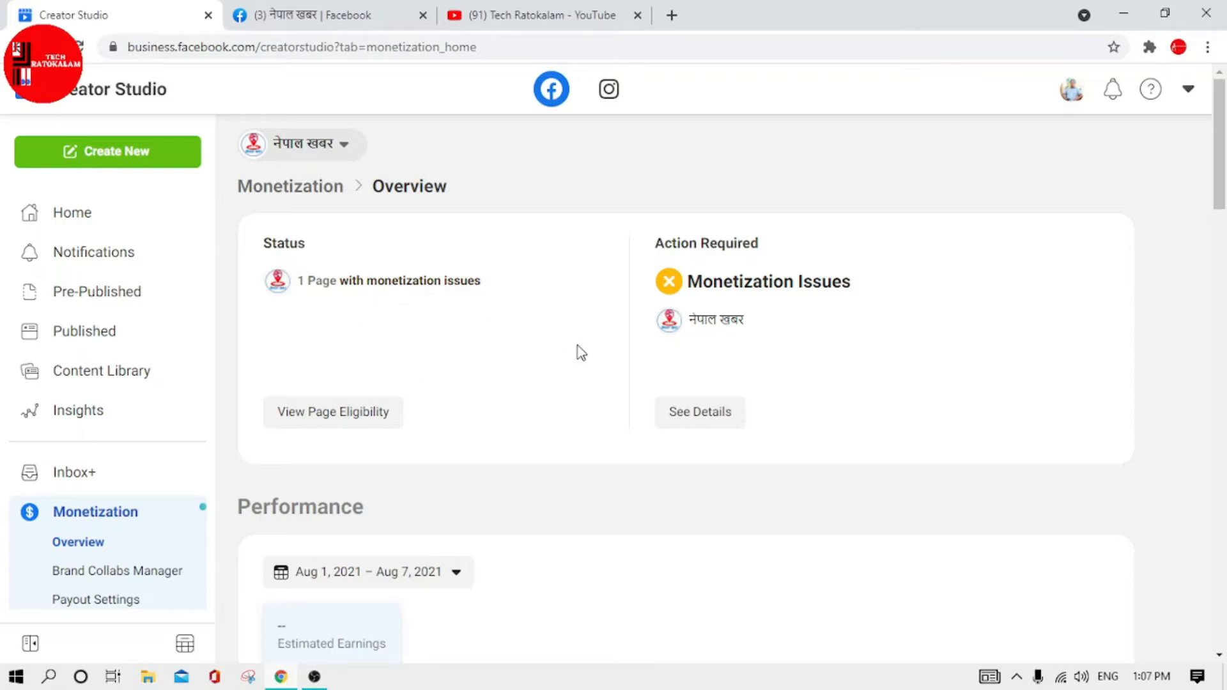
- Examine the status, action required and performance sections of the Monetization overview
{"action": "scroll", "coordinate": [441, 435], "scroll_direction": "down", "scroll_amount": 5}
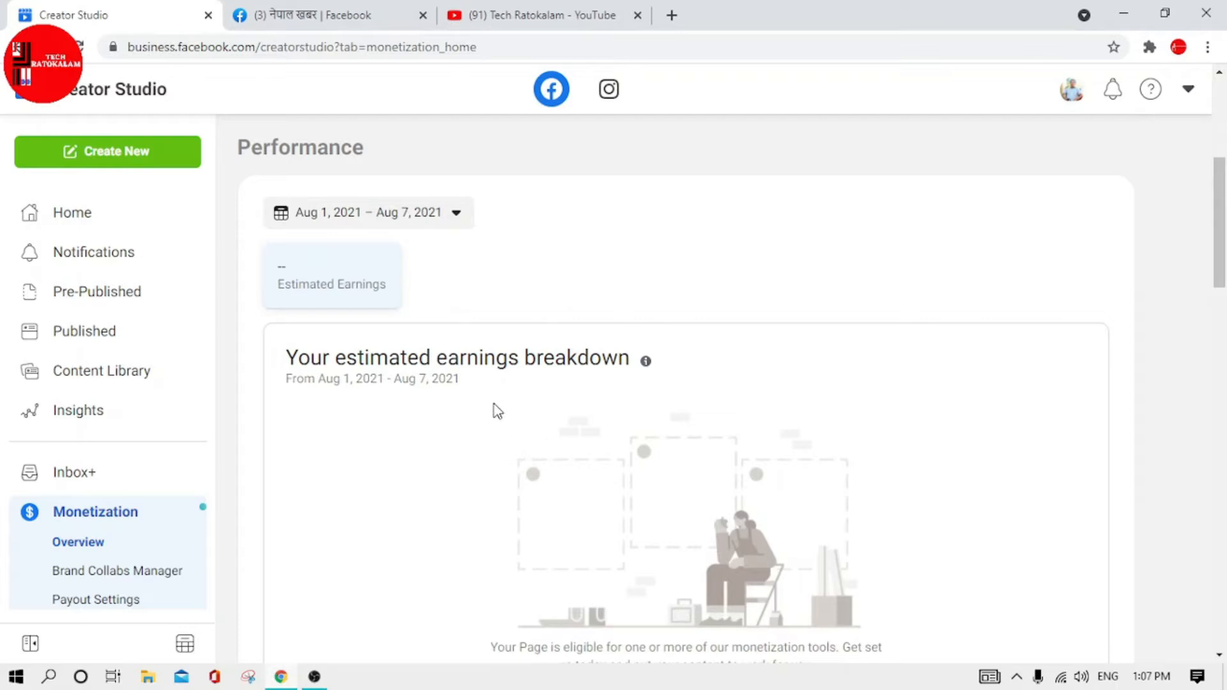
{"action": "scroll", "coordinate": [393, 491], "scroll_direction": "up", "scroll_amount": 3}
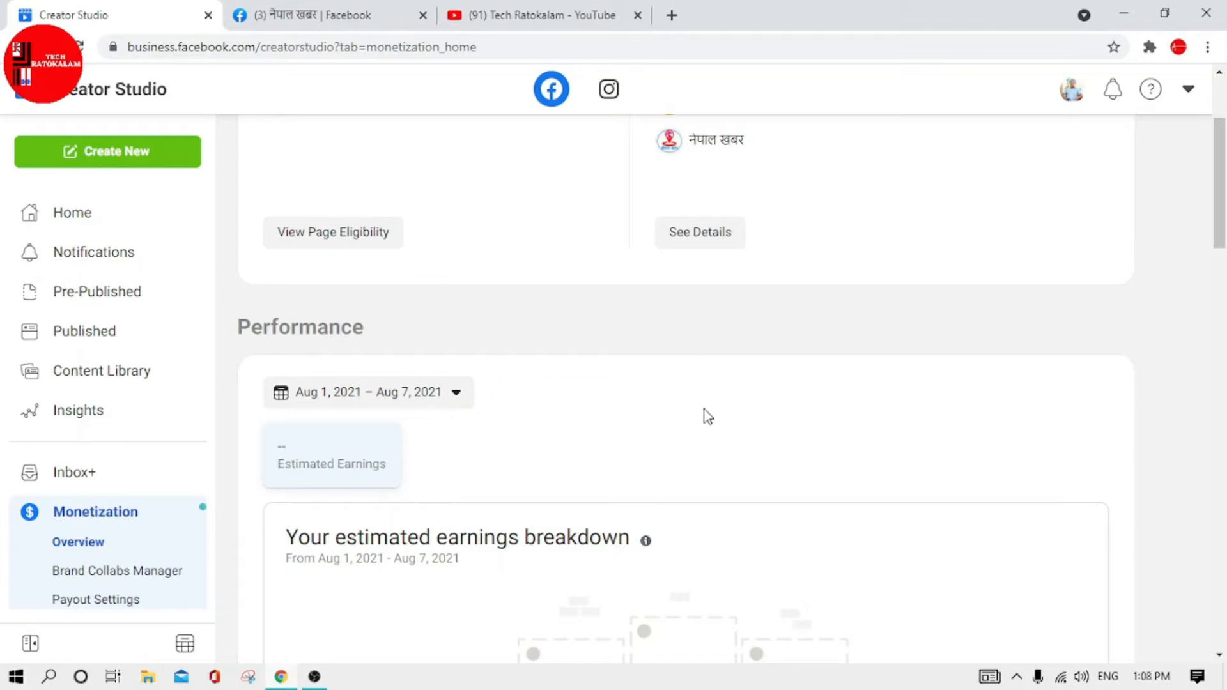
{"action": "scroll", "coordinate": [706, 416], "scroll_direction": "down", "scroll_amount": 1}
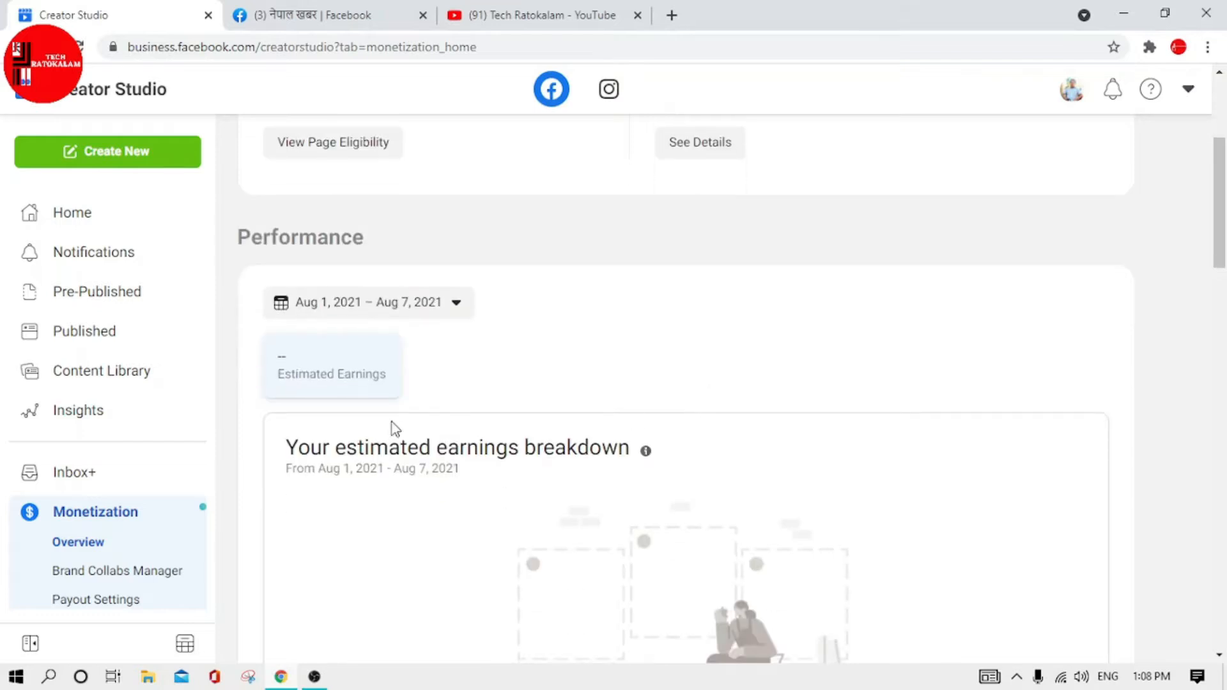
{"action": "scroll", "coordinate": [204, 510], "scroll_direction": "down", "scroll_amount": 2}
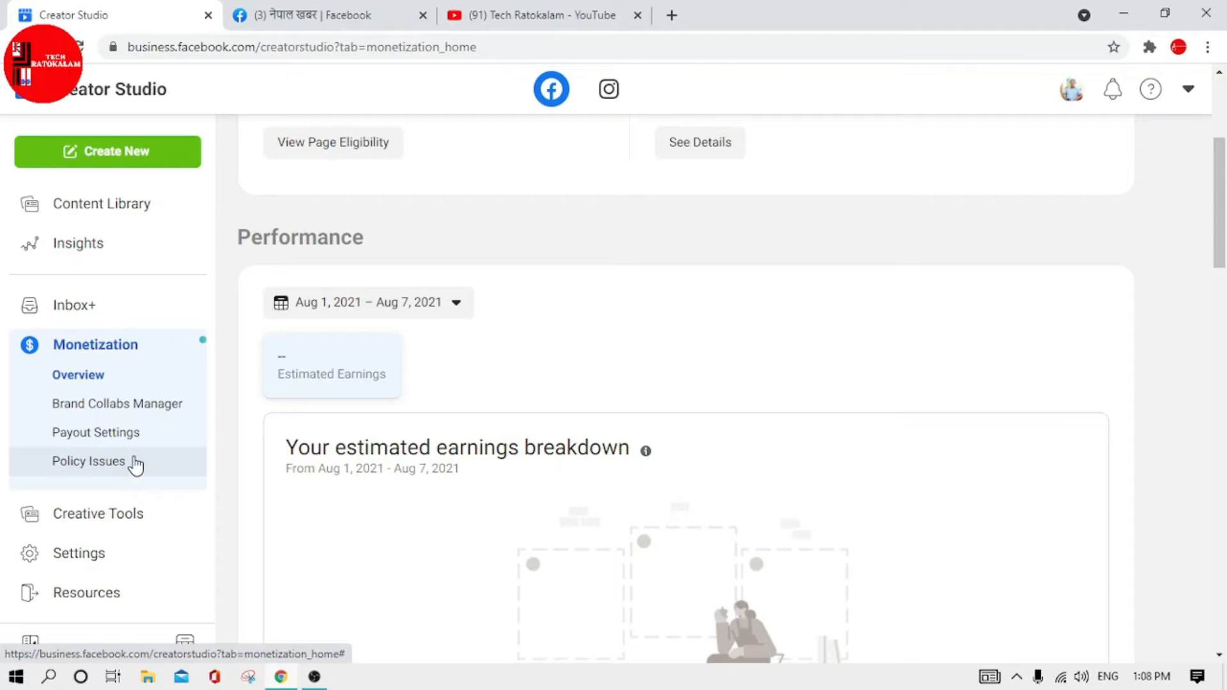
{"action": "scroll", "coordinate": [368, 543], "scroll_direction": "up", "scroll_amount": 3}
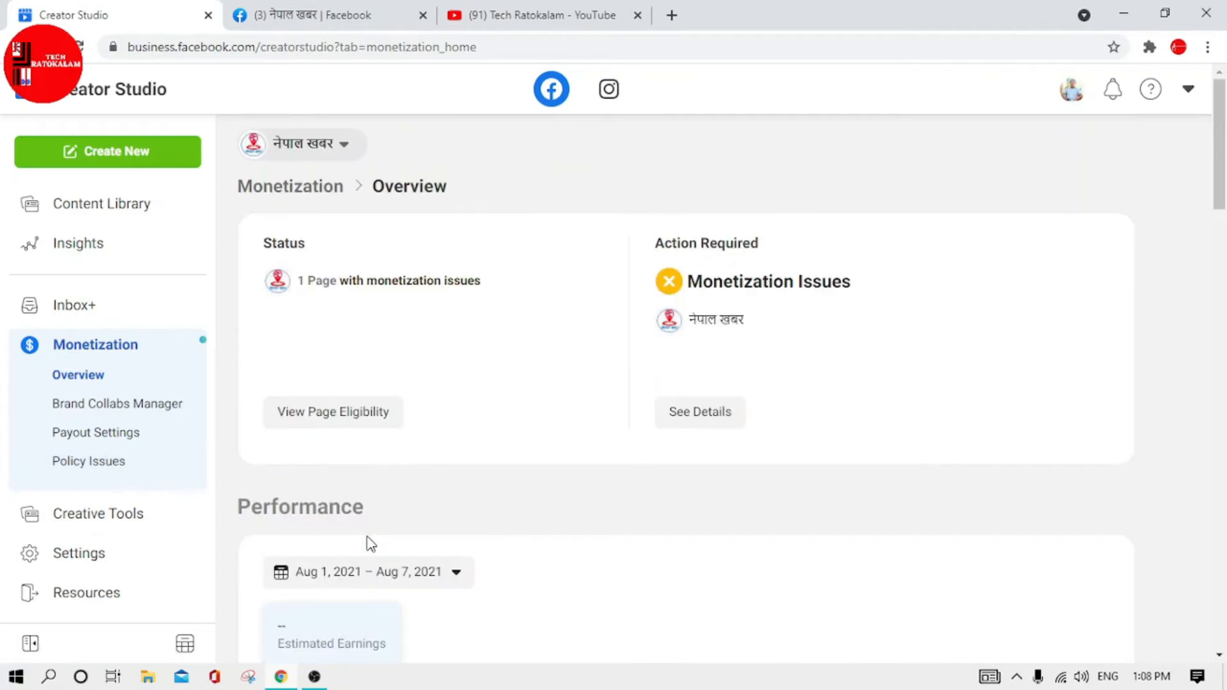
{"action": "scroll", "coordinate": [368, 542], "scroll_direction": "down", "scroll_amount": 1}
- Open the Monetization Policy Issues and read the Limited Originality of Content violation and its explanation
{"action": "left_click", "coordinate": [102, 469]}
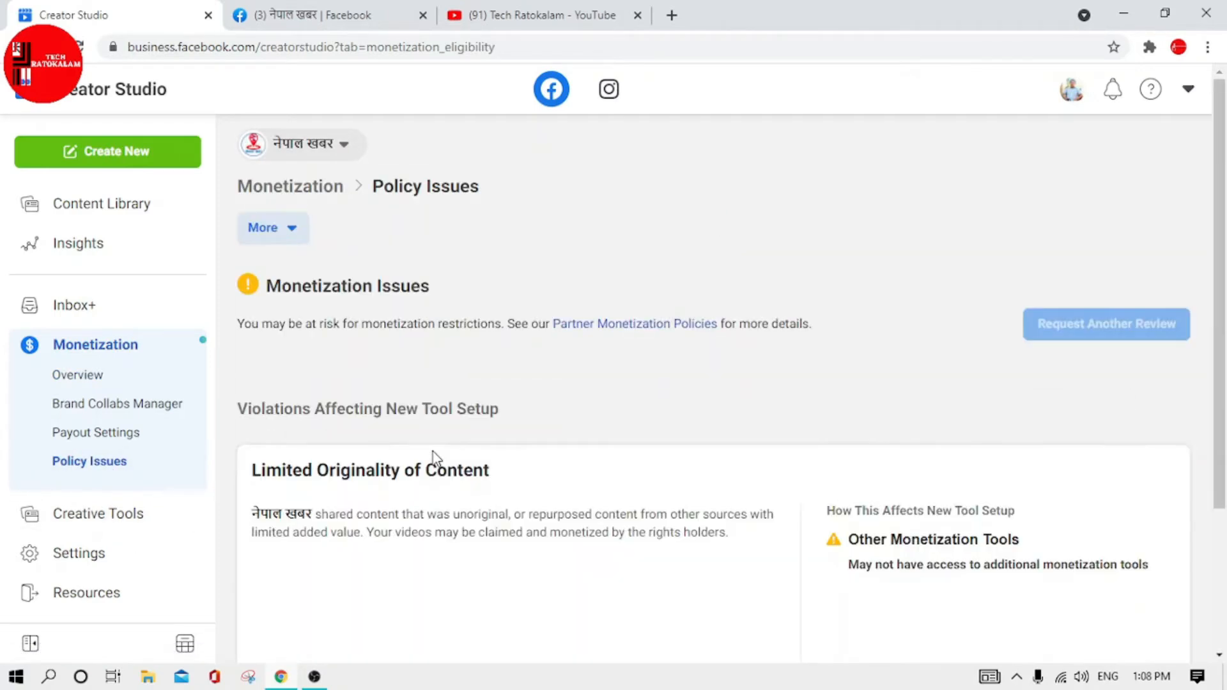
{"action": "mouse_move", "coordinate": [267, 291]}
{"action": "left_mouse_down"}
{"action": "mouse_move", "coordinate": [352, 292]}
{"action": "mouse_move", "coordinate": [271, 295]}
{"action": "left_mouse_up"}
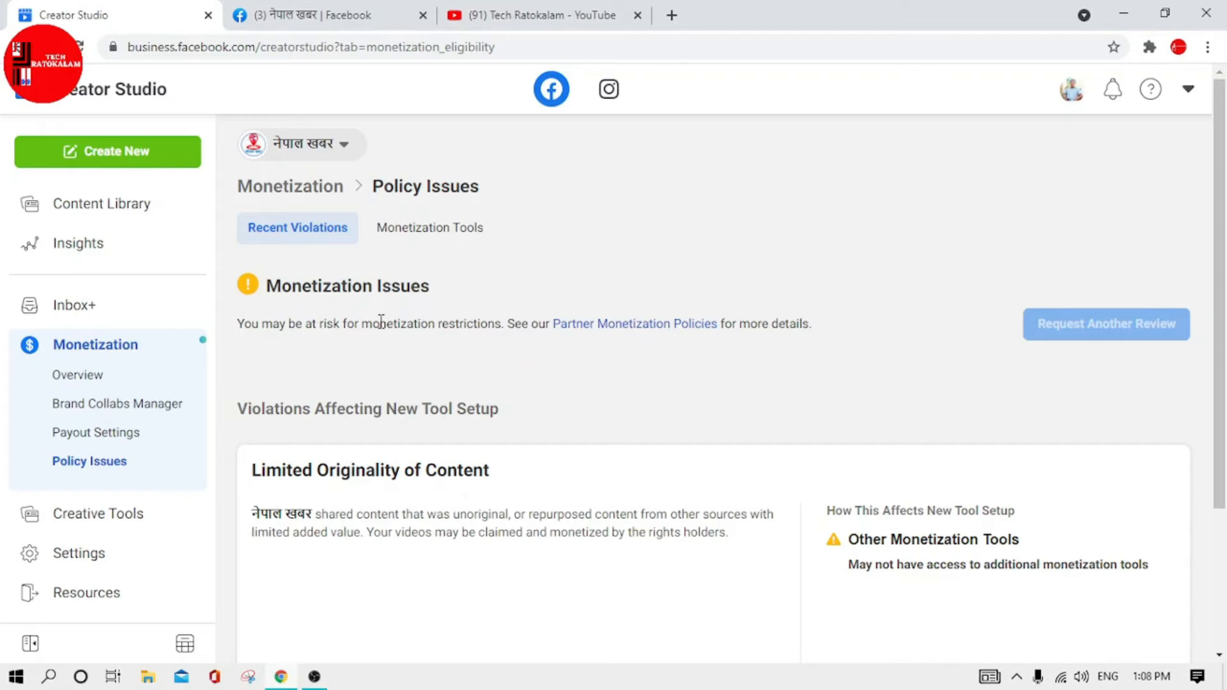
{"action": "scroll", "coordinate": [511, 422], "scroll_direction": "down", "scroll_amount": 3}
{"action": "left_click_drag", "start_coordinate": [521, 296], "coordinate": [241, 301]}
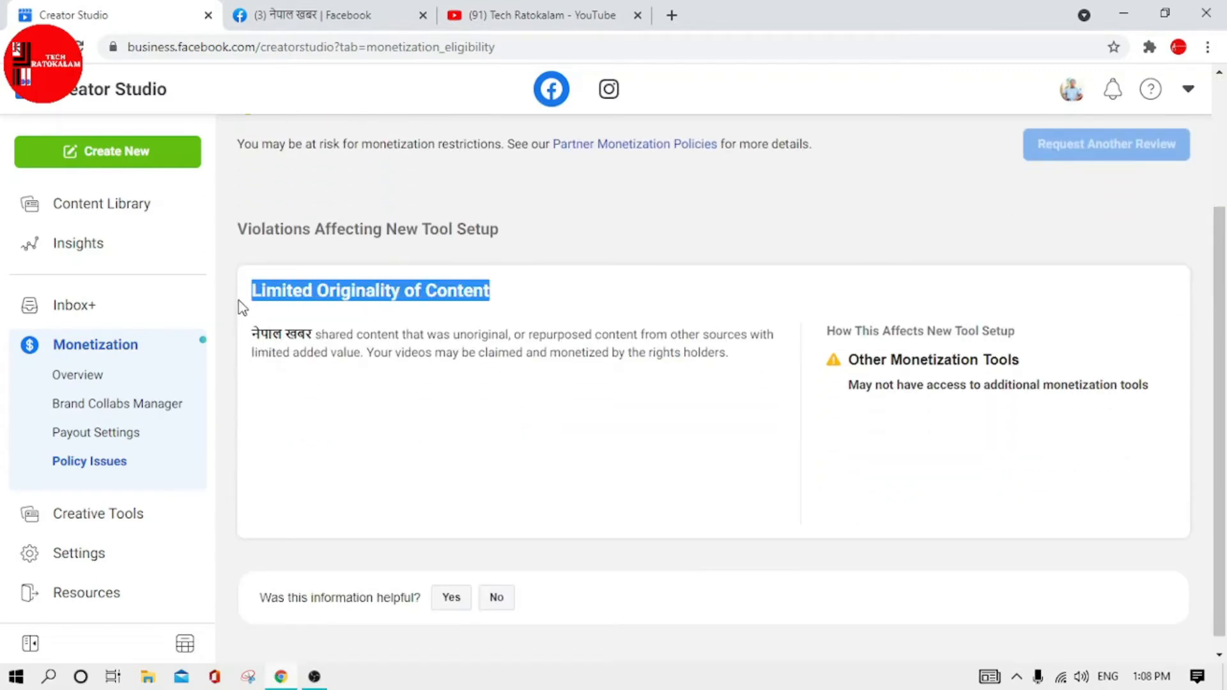
{"action": "left_click", "coordinate": [578, 289]}
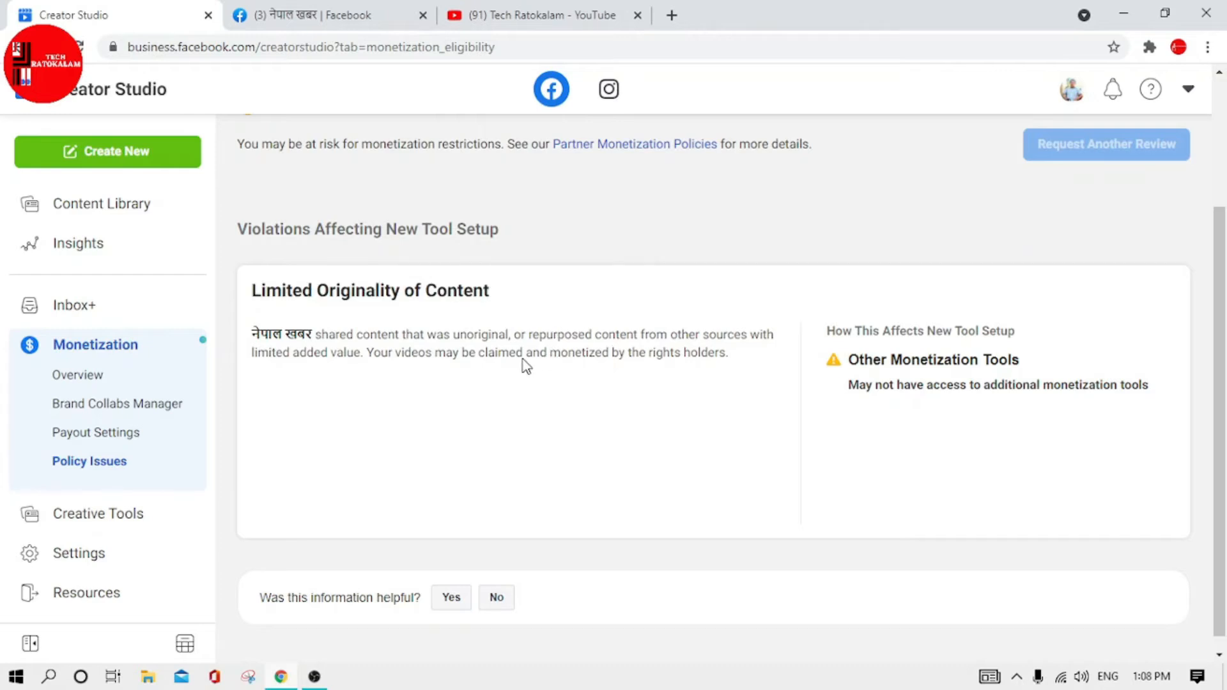
{"action": "left_click_drag", "start_coordinate": [322, 335], "coordinate": [732, 356]}
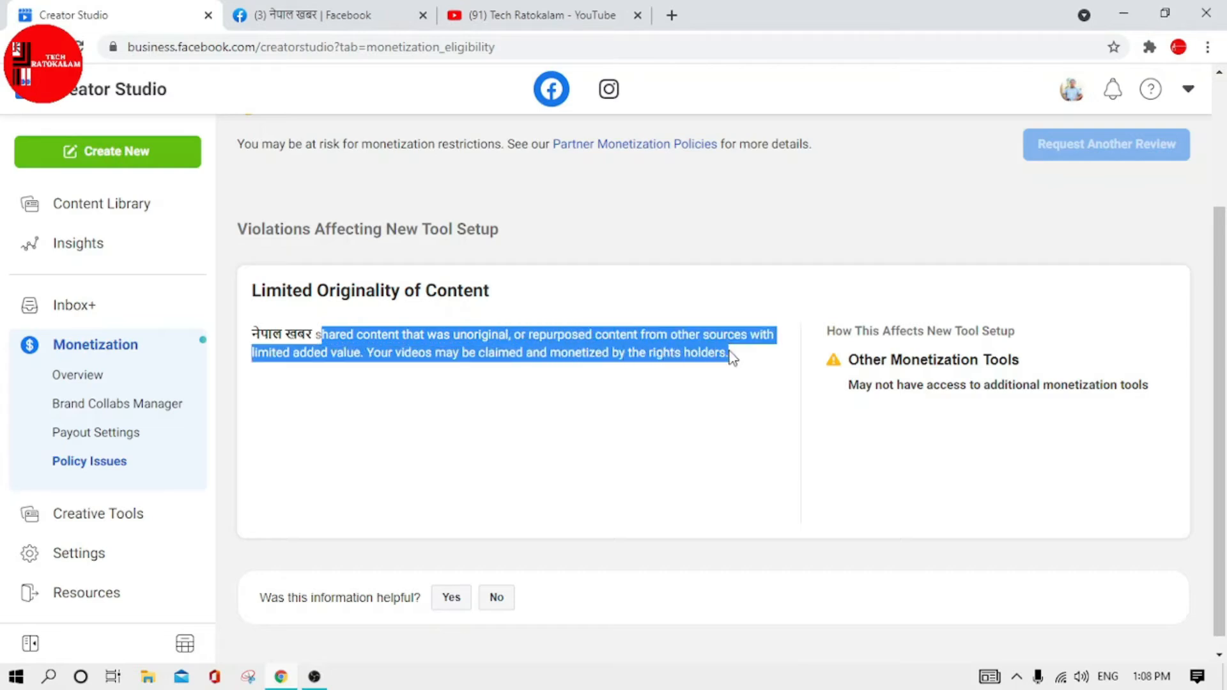
{"action": "left_click", "coordinate": [729, 425]}
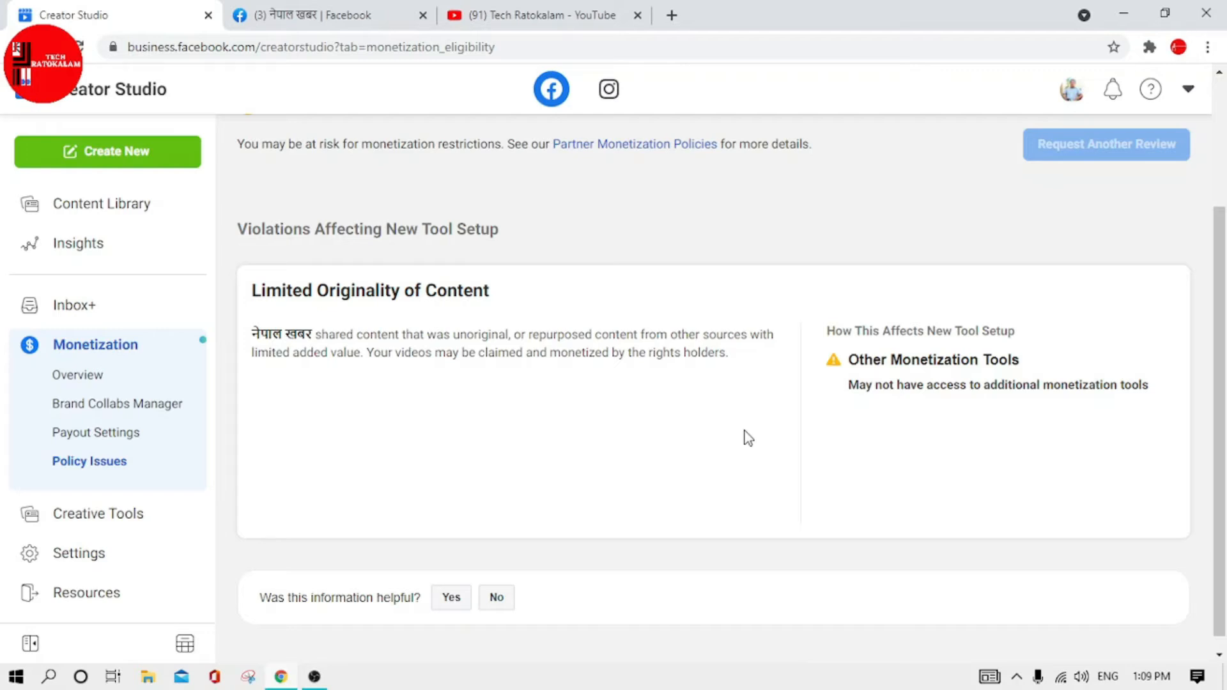
- Check whether another review can be requested for the listed monetization issues
{"action": "scroll", "coordinate": [740, 412], "scroll_direction": "up", "scroll_amount": 3}
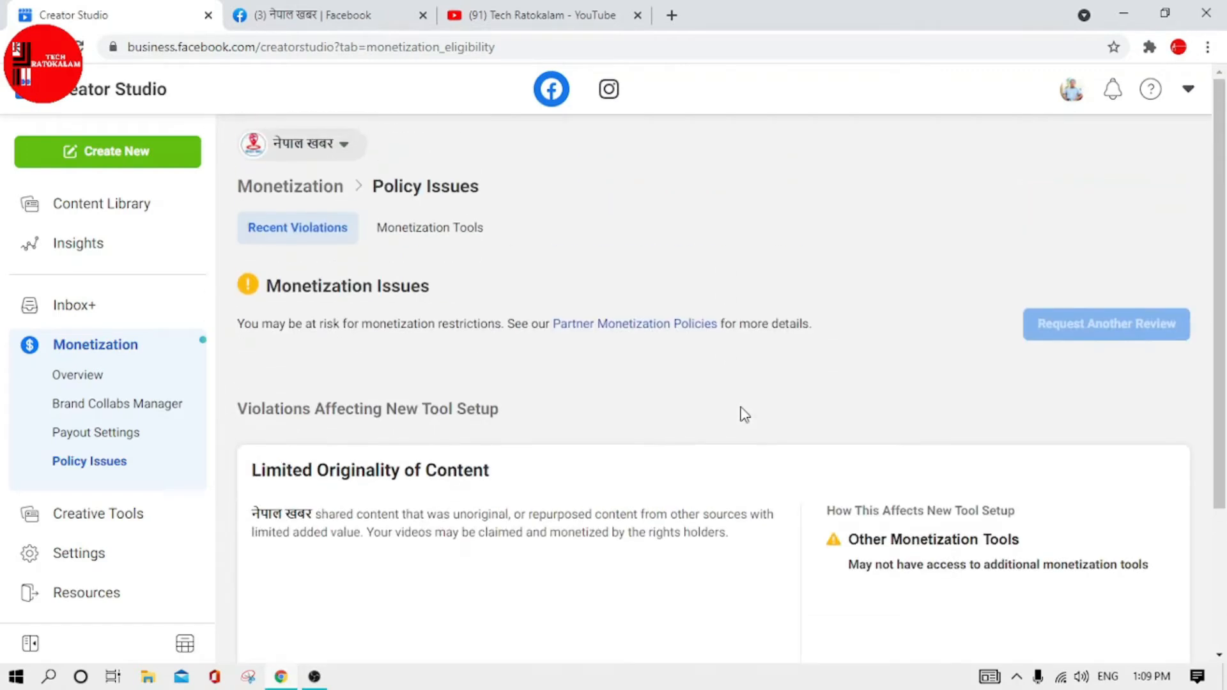
{"action": "scroll", "coordinate": [745, 414], "scroll_direction": "down", "scroll_amount": 3}
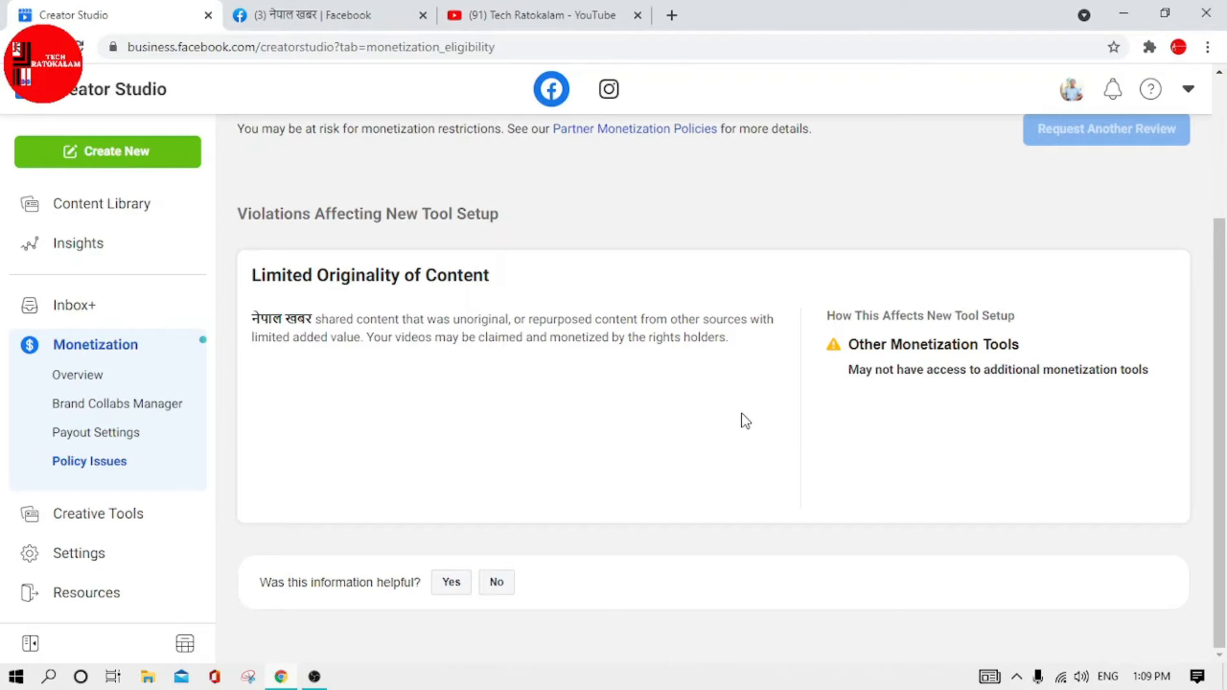
{"action": "scroll", "coordinate": [744, 419], "scroll_direction": "up", "scroll_amount": 3}
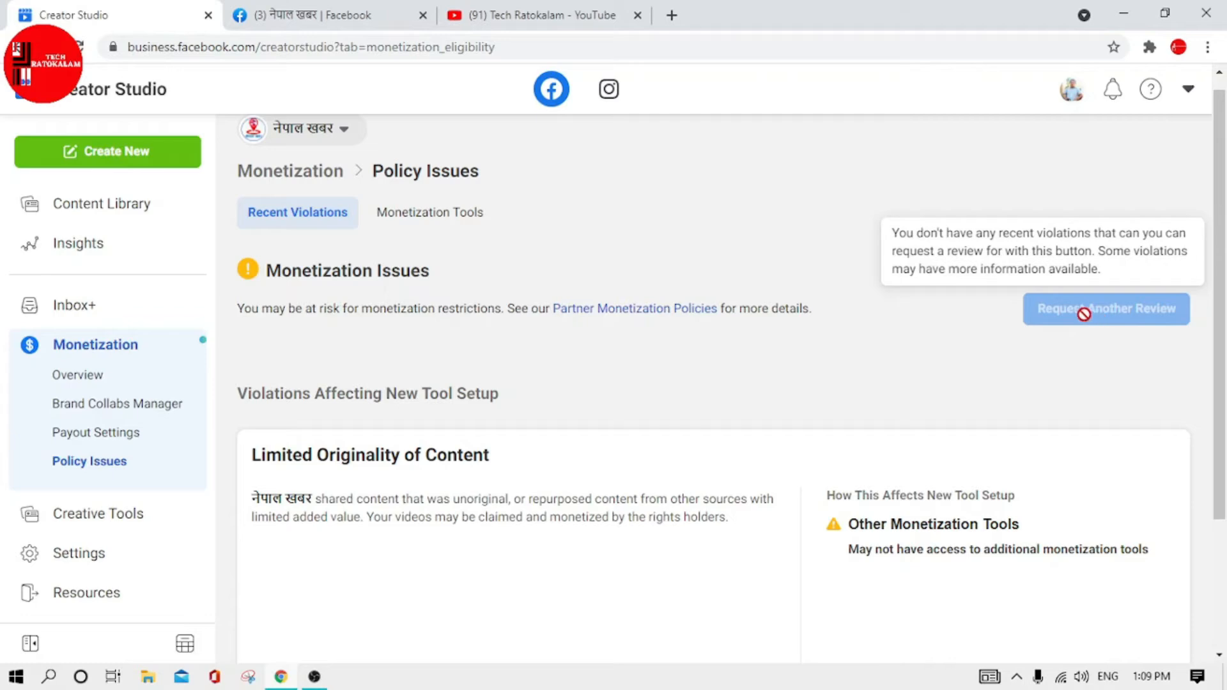
{"action": "scroll", "coordinate": [1073, 320], "scroll_direction": "down", "scroll_amount": 3}
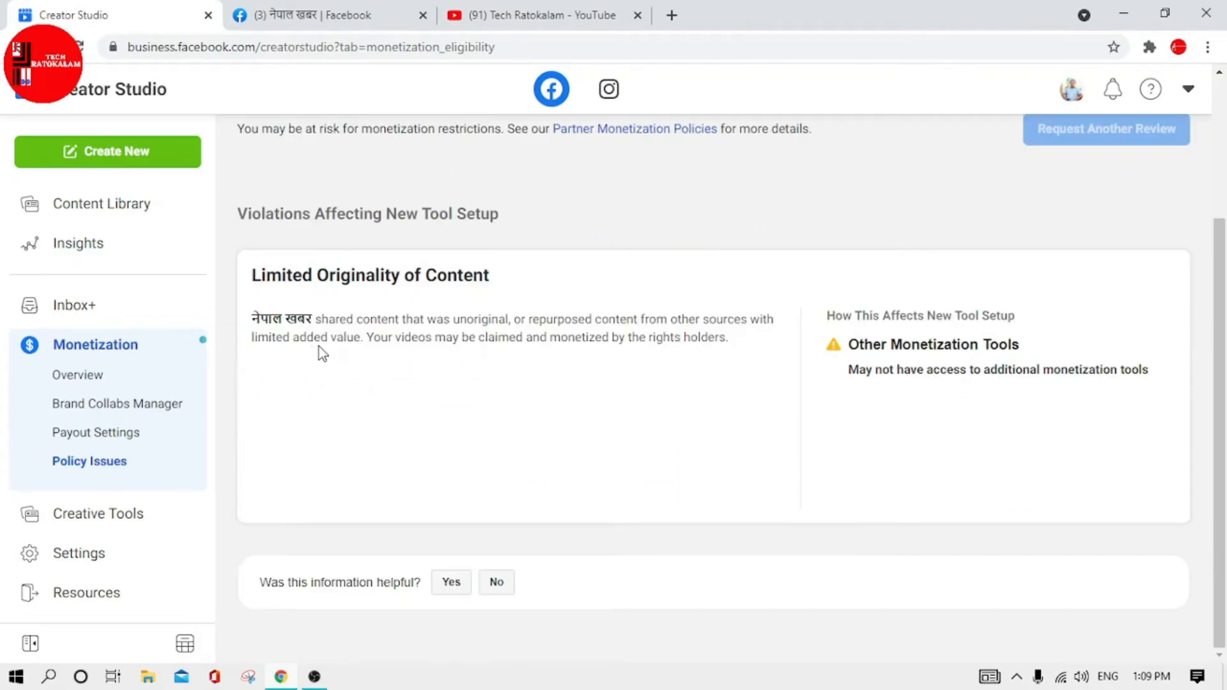
{"action": "scroll", "coordinate": [599, 398], "scroll_direction": "up", "scroll_amount": 3}
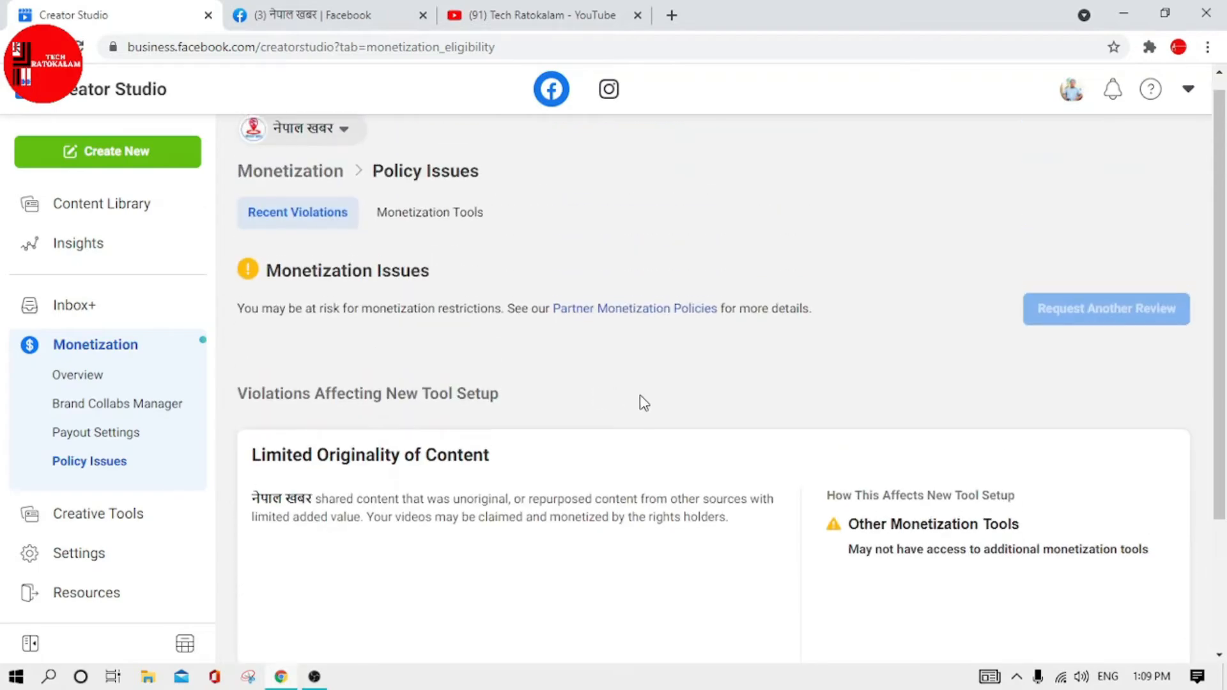
- Return to the Facebook home page and open the Help us improve the new Facebook form through Report a Problem
{"action": "left_click", "coordinate": [1069, 93]}
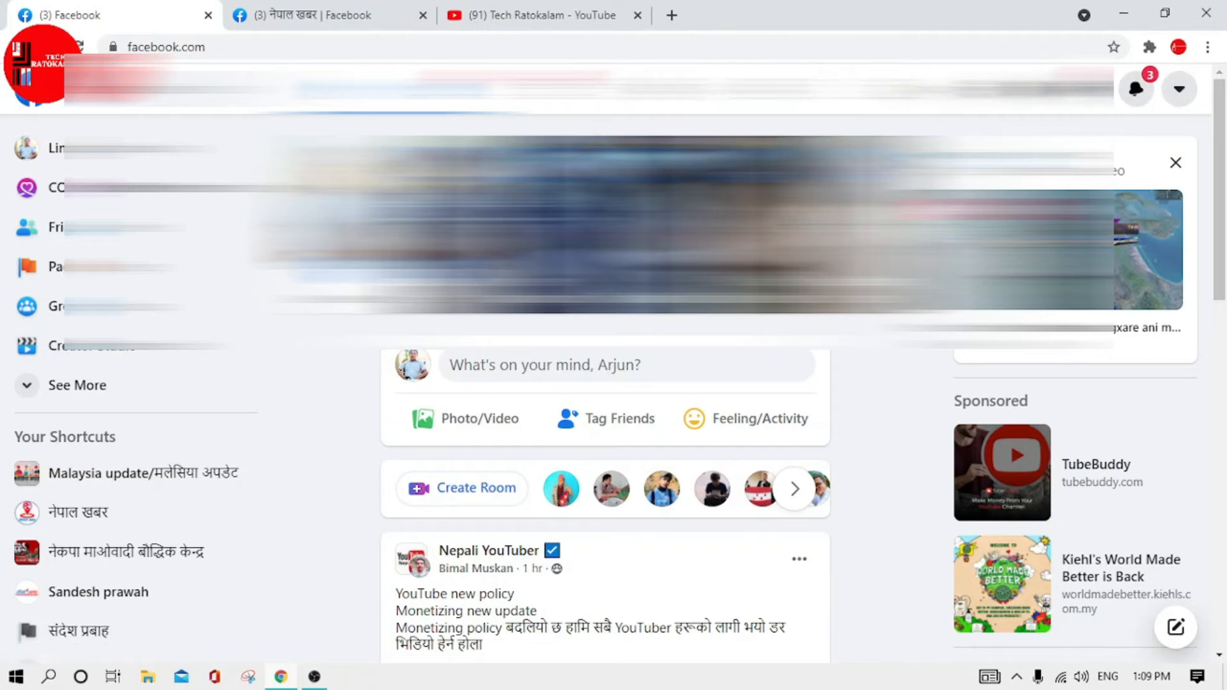
{"action": "left_click", "coordinate": [1185, 93]}
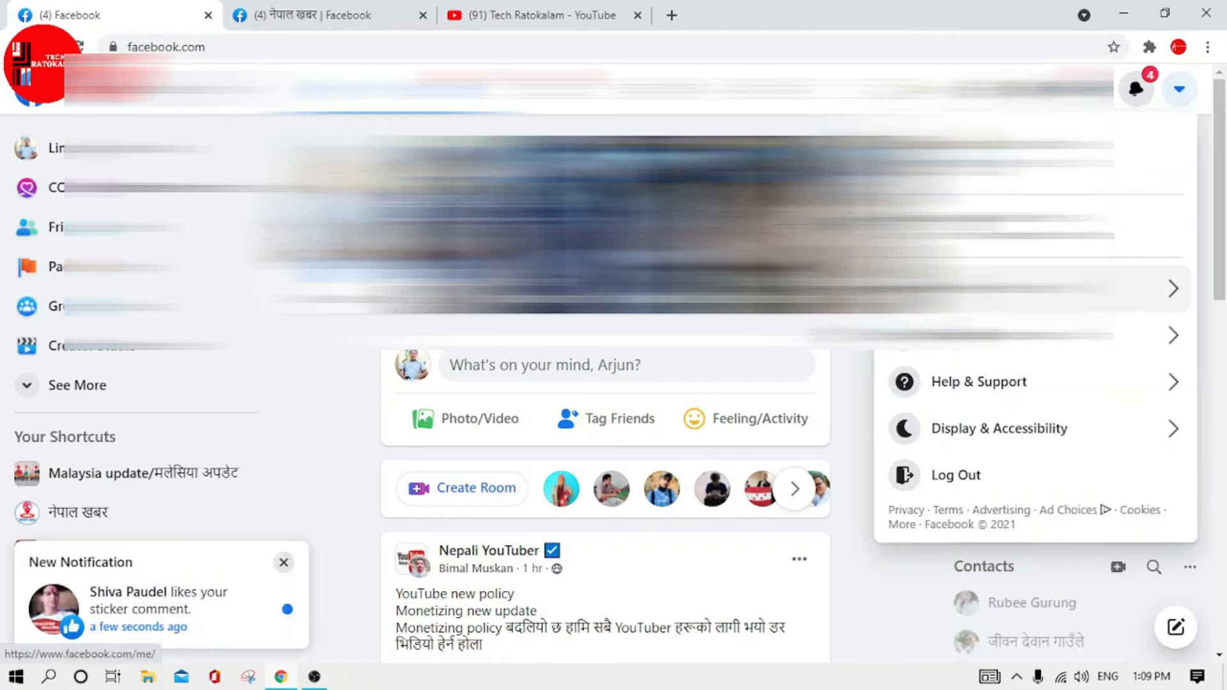
{"action": "left_click", "coordinate": [1013, 398]}
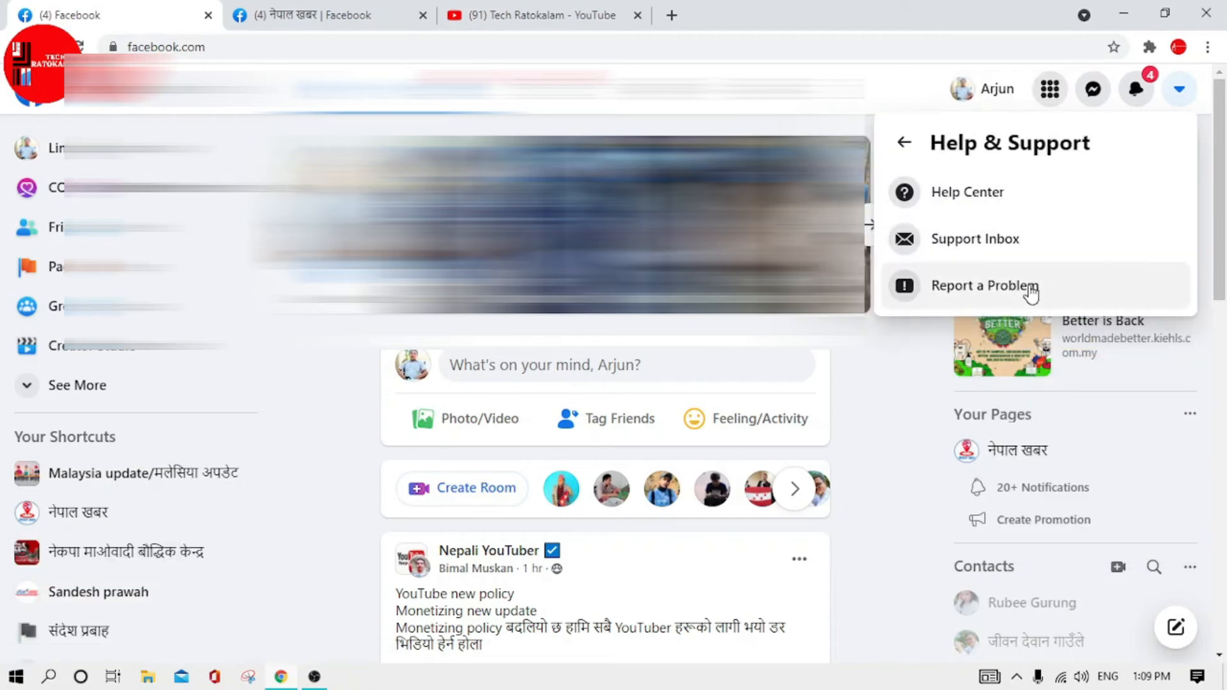
{"action": "left_click", "coordinate": [1013, 288]}
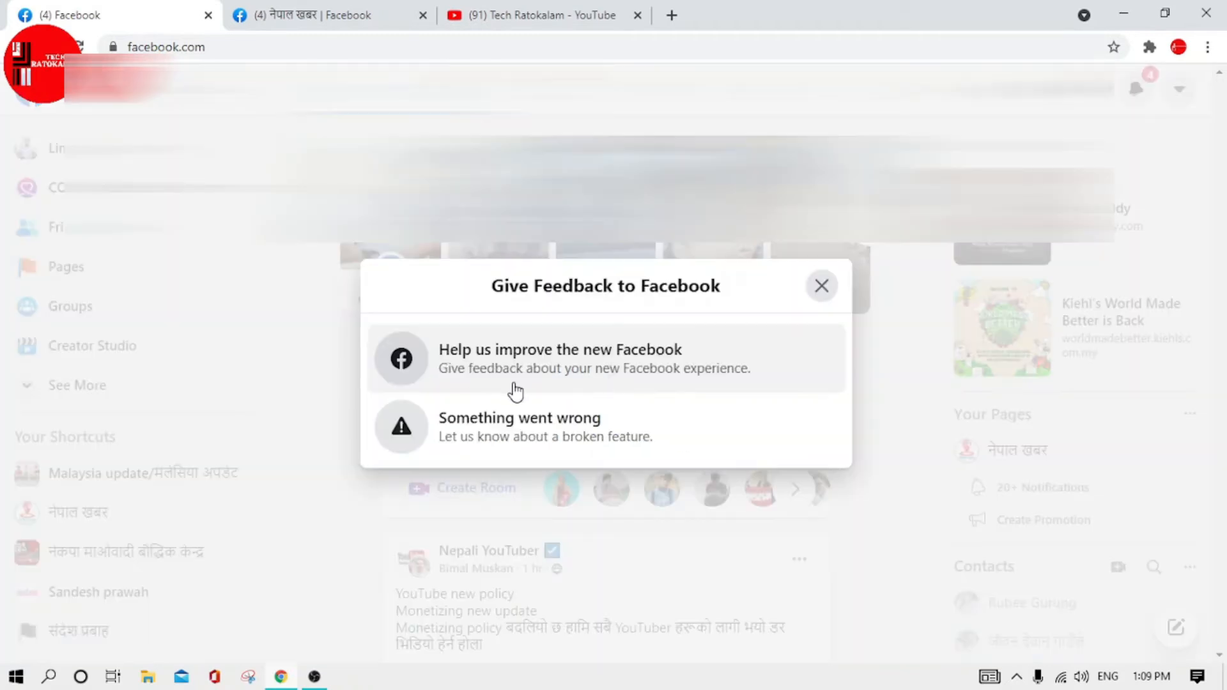
{"action": "left_click", "coordinate": [643, 366]}
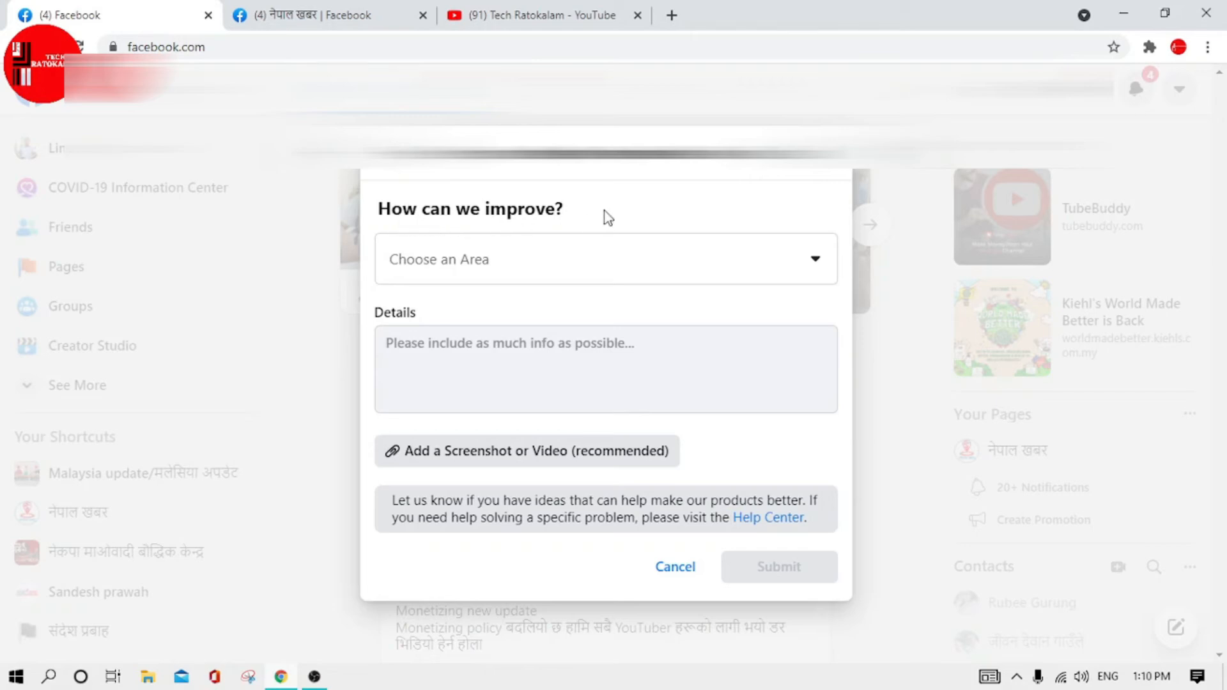
- Choose Pages as the feedback area and begin the Details field of the report
{"action": "left_click", "coordinate": [814, 265]}
{"action": "scroll", "coordinate": [537, 490], "scroll_direction": "down", "scroll_amount": 1}
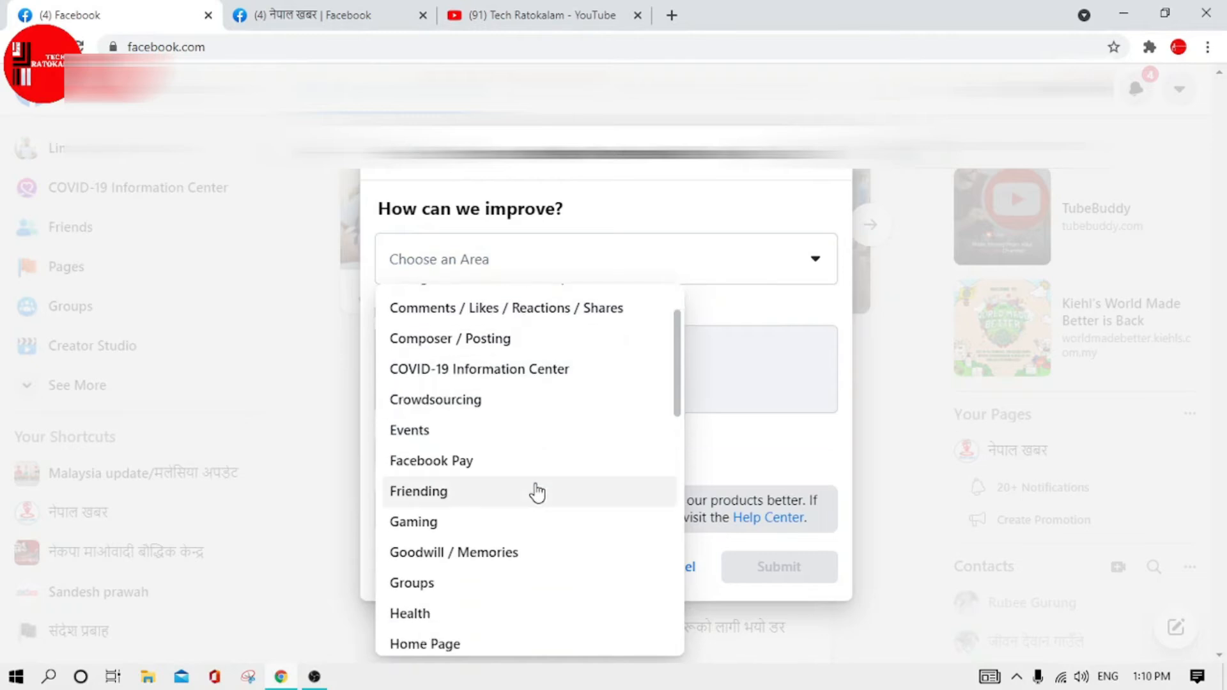
{"action": "scroll", "coordinate": [536, 492], "scroll_direction": "down", "scroll_amount": 4}
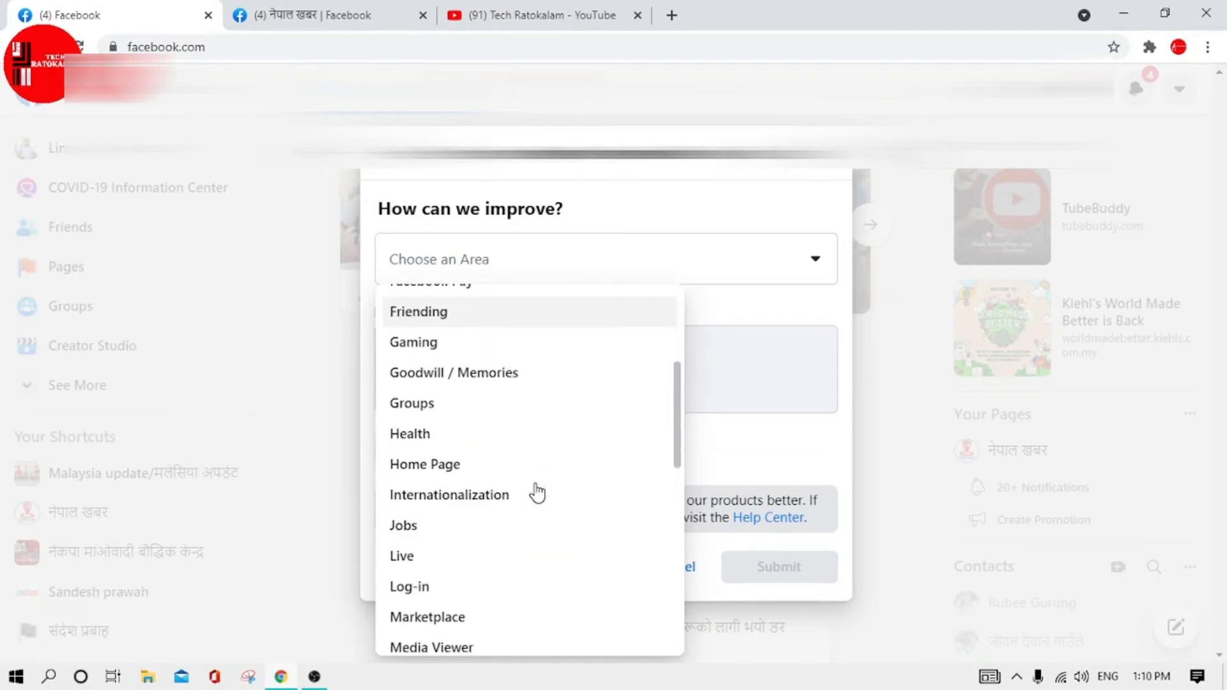
{"action": "scroll", "coordinate": [536, 492], "scroll_direction": "down", "scroll_amount": 3}
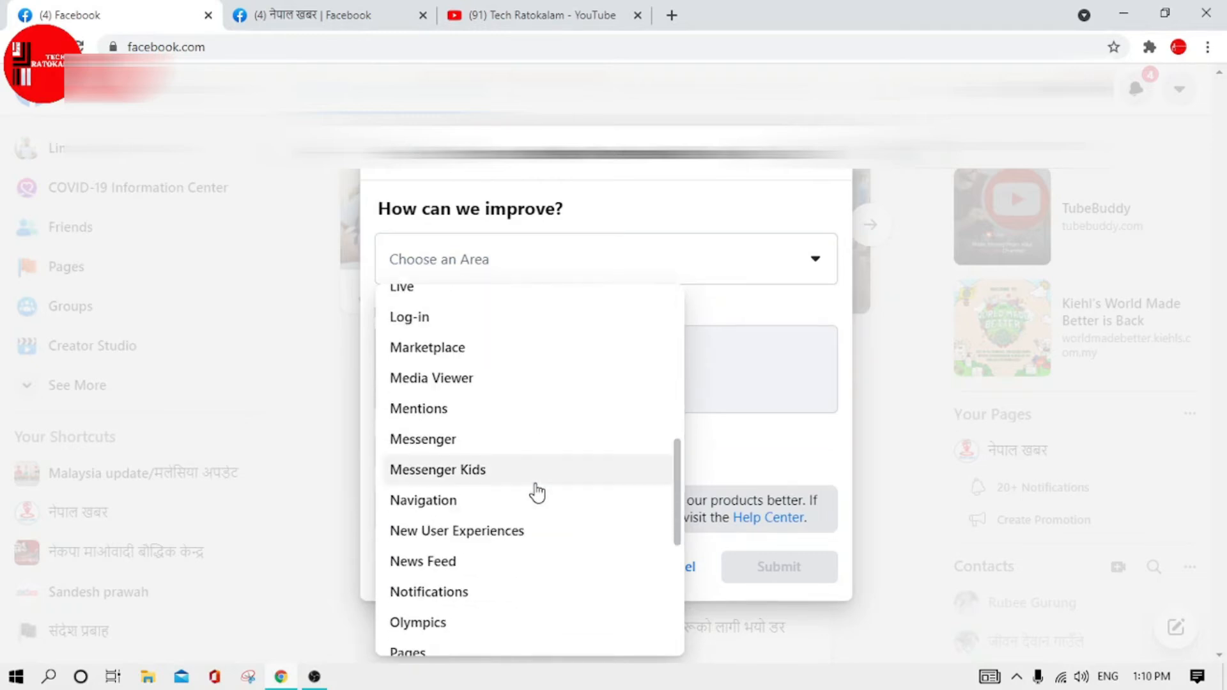
{"action": "scroll", "coordinate": [534, 439], "scroll_direction": "down", "scroll_amount": 3}
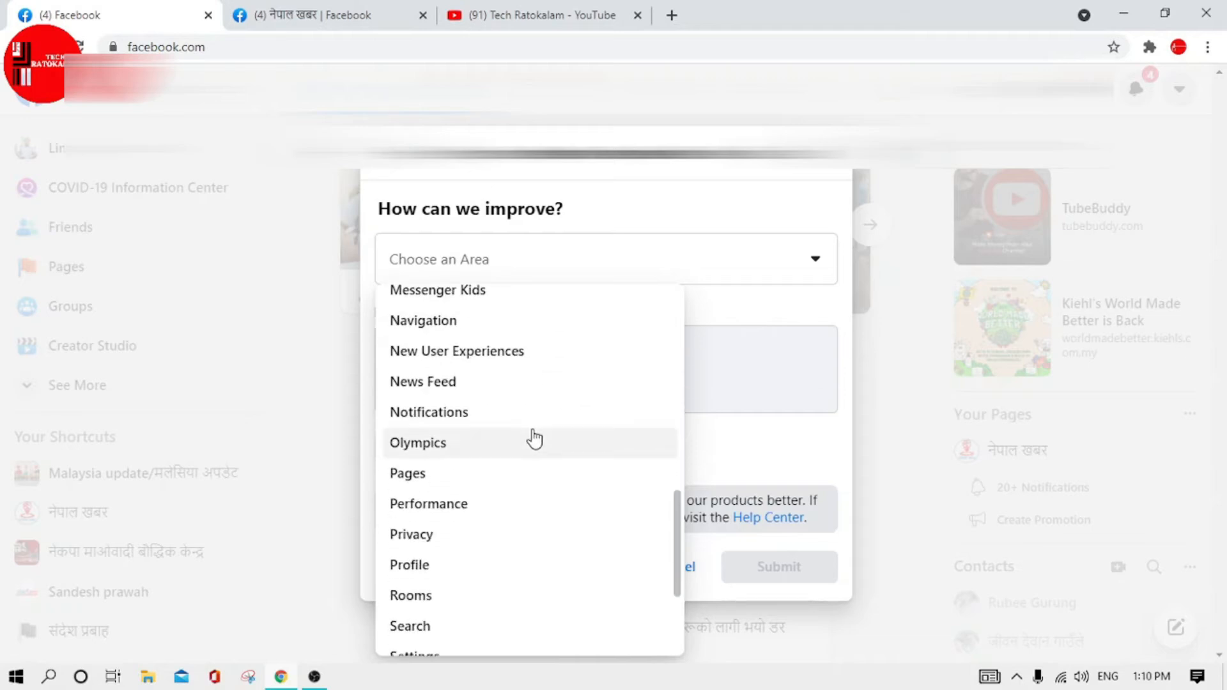
{"action": "scroll", "coordinate": [534, 439], "scroll_direction": "down", "scroll_amount": 2}
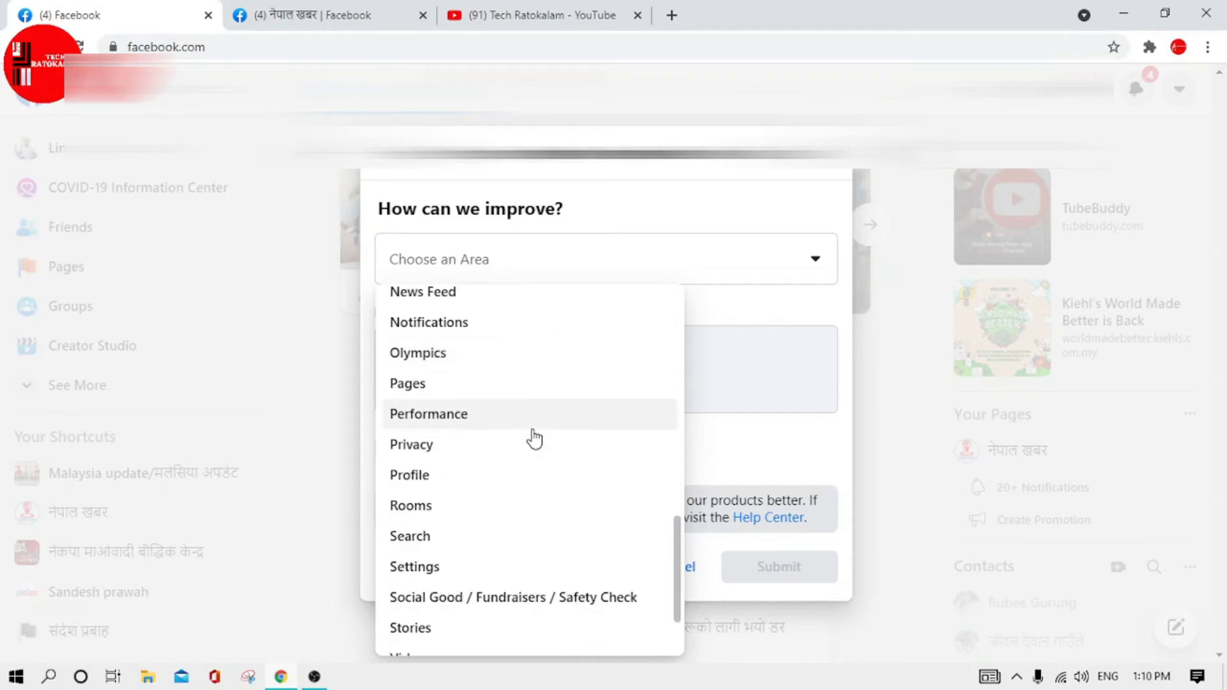
{"action": "left_click", "coordinate": [450, 396]}
{"action": "left_click", "coordinate": [496, 354]}
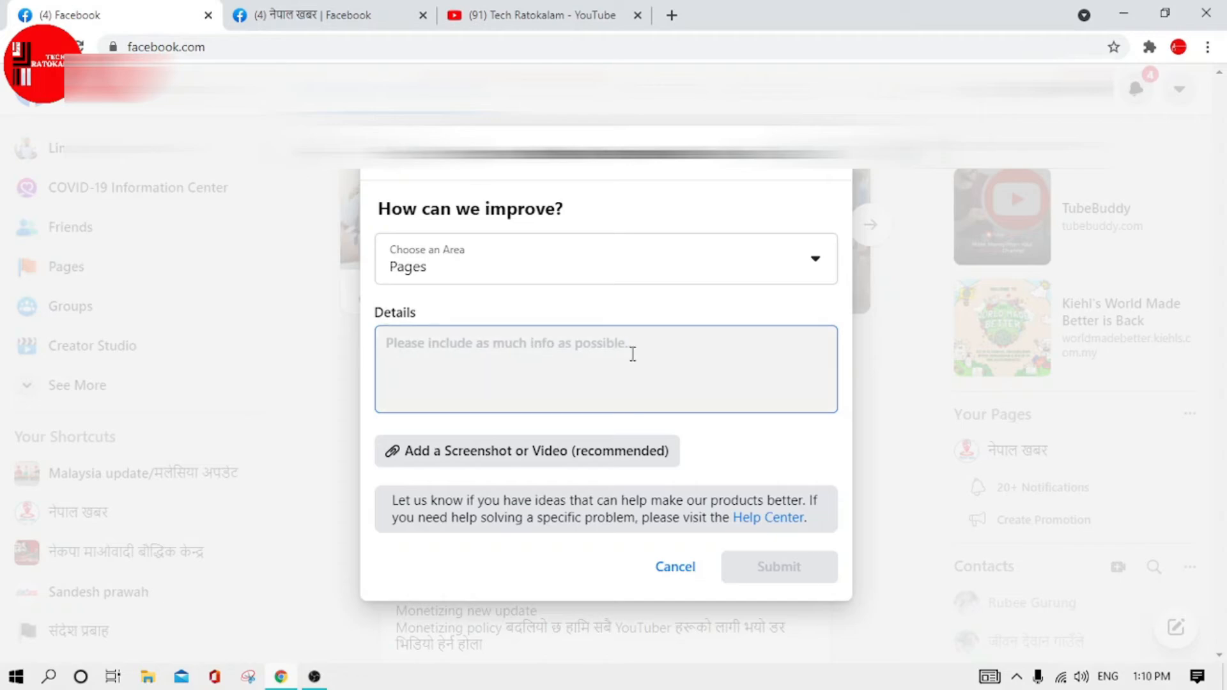
- Switch to Notepad and read through the prepared unoriginal content appeal, including its Name and page id lines
{"action": "left_click", "coordinate": [1126, 14]}
{"action": "double_click", "coordinate": [1119, 21]}
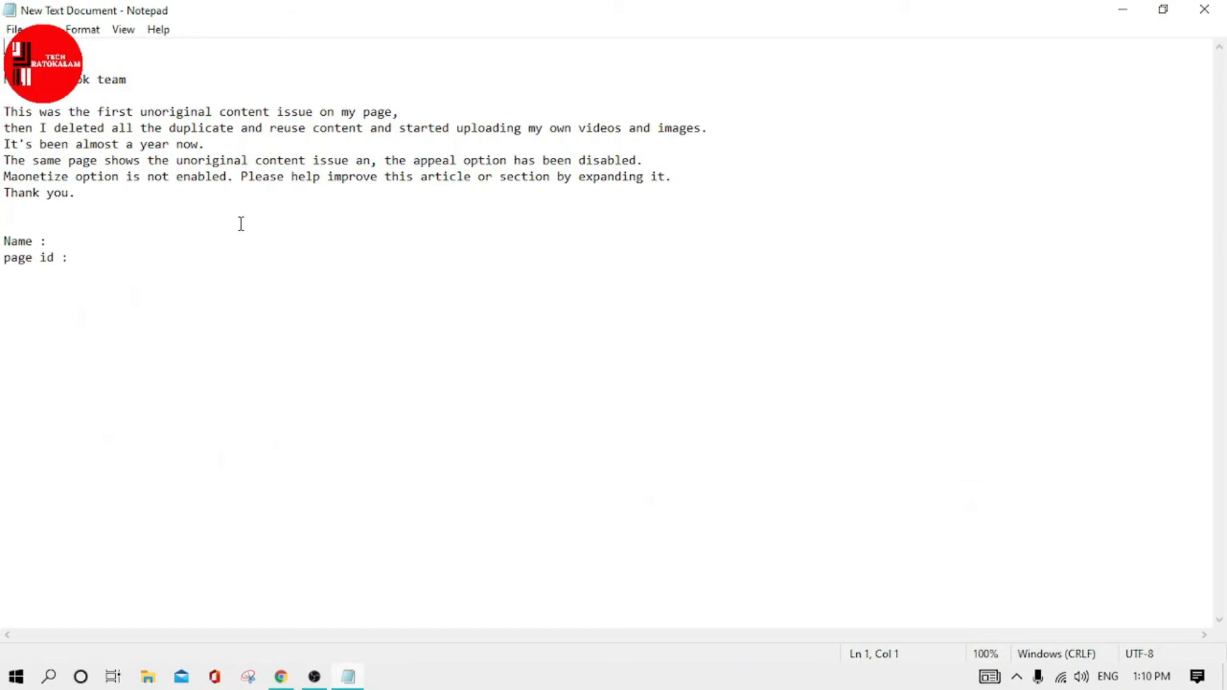
{"action": "left_click", "coordinate": [12, 92]}
{"action": "left_click_drag", "start_coordinate": [7, 90], "coordinate": [8, 65]}
{"action": "left_click", "coordinate": [136, 243]}
{"action": "left_click_drag", "start_coordinate": [696, 181], "coordinate": [126, 178]}
{"action": "left_click", "coordinate": [352, 89]}
{"action": "left_click", "coordinate": [50, 244]}
{"action": "left_click", "coordinate": [100, 253]}
- Copy the Page ID from the नेपाल खबर page's About section in Chrome into the page id line of the Notepad message
{"action": "left_click", "coordinate": [295, 680]}
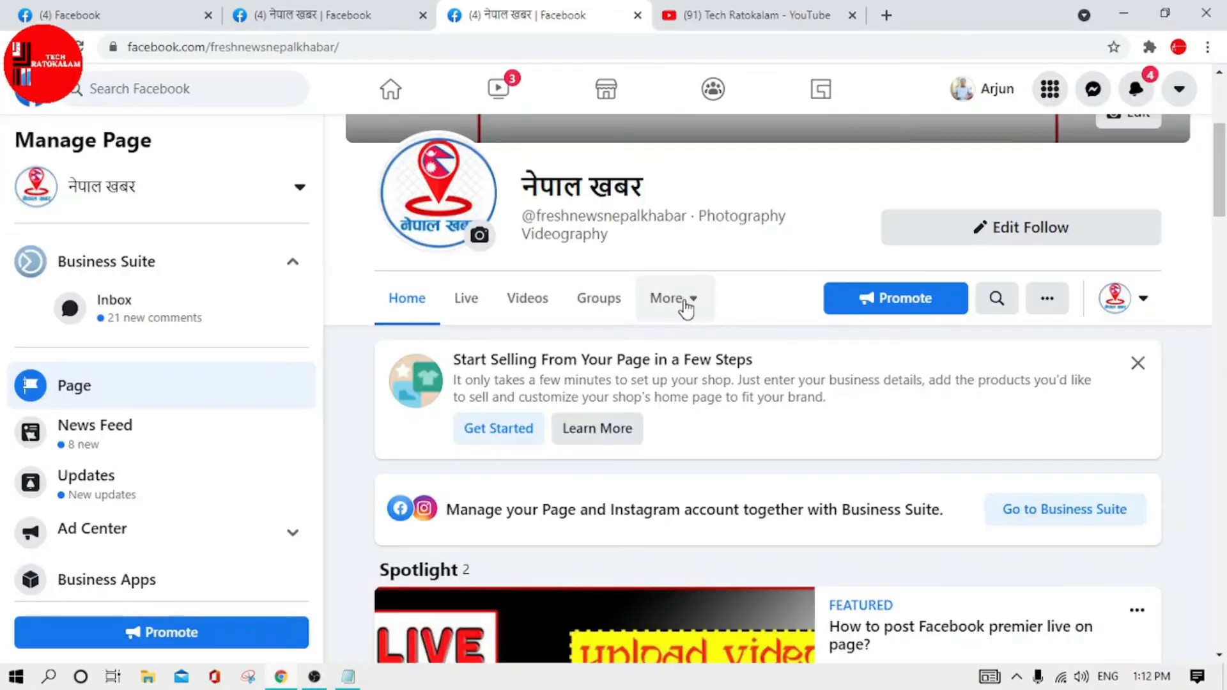
{"action": "left_click", "coordinate": [689, 310]}
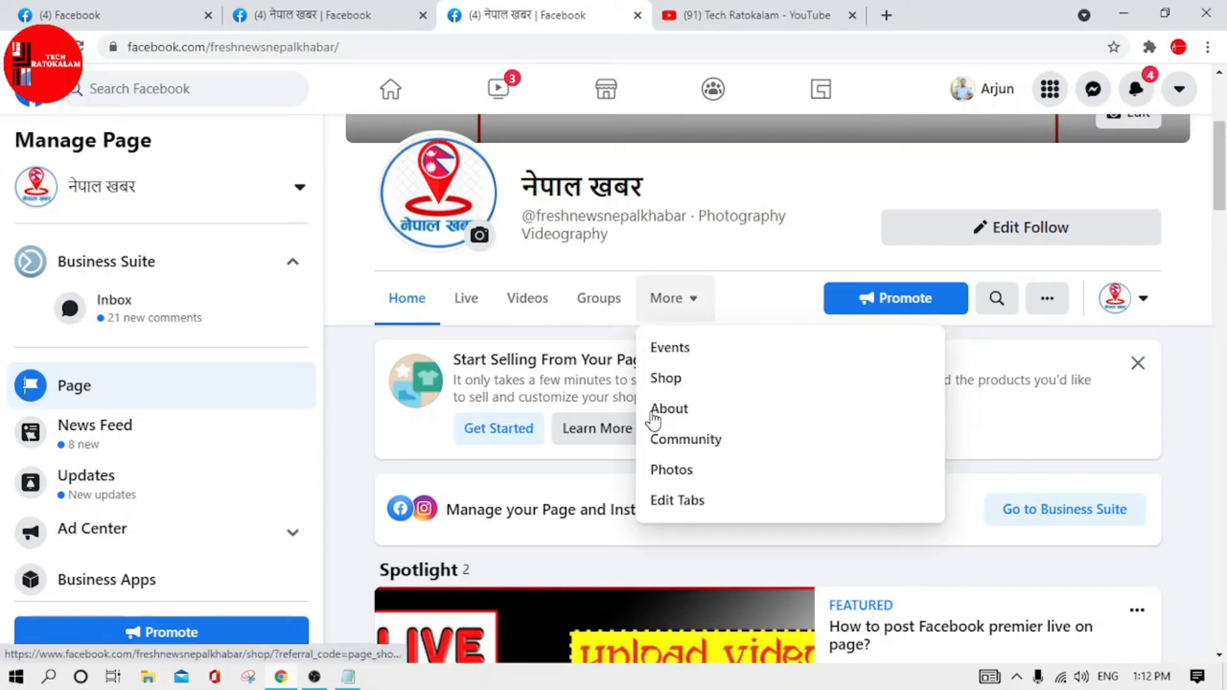
{"action": "left_click", "coordinate": [707, 422]}
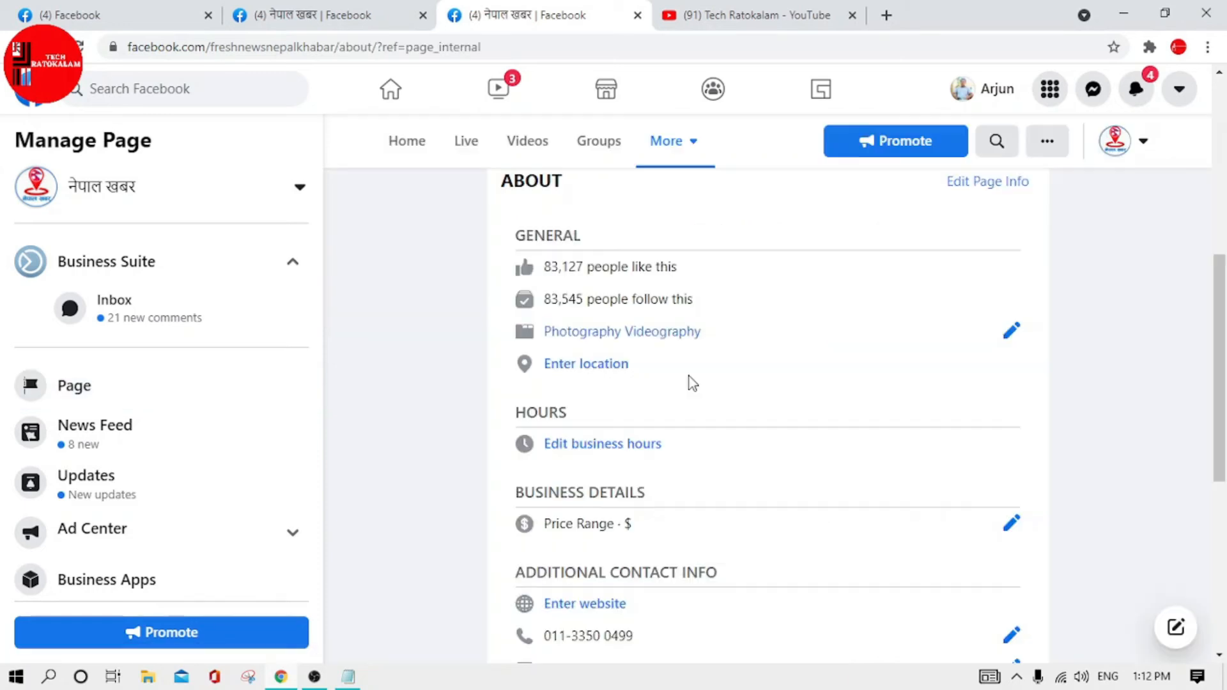
{"action": "scroll", "coordinate": [691, 382], "scroll_direction": "down", "scroll_amount": 7}
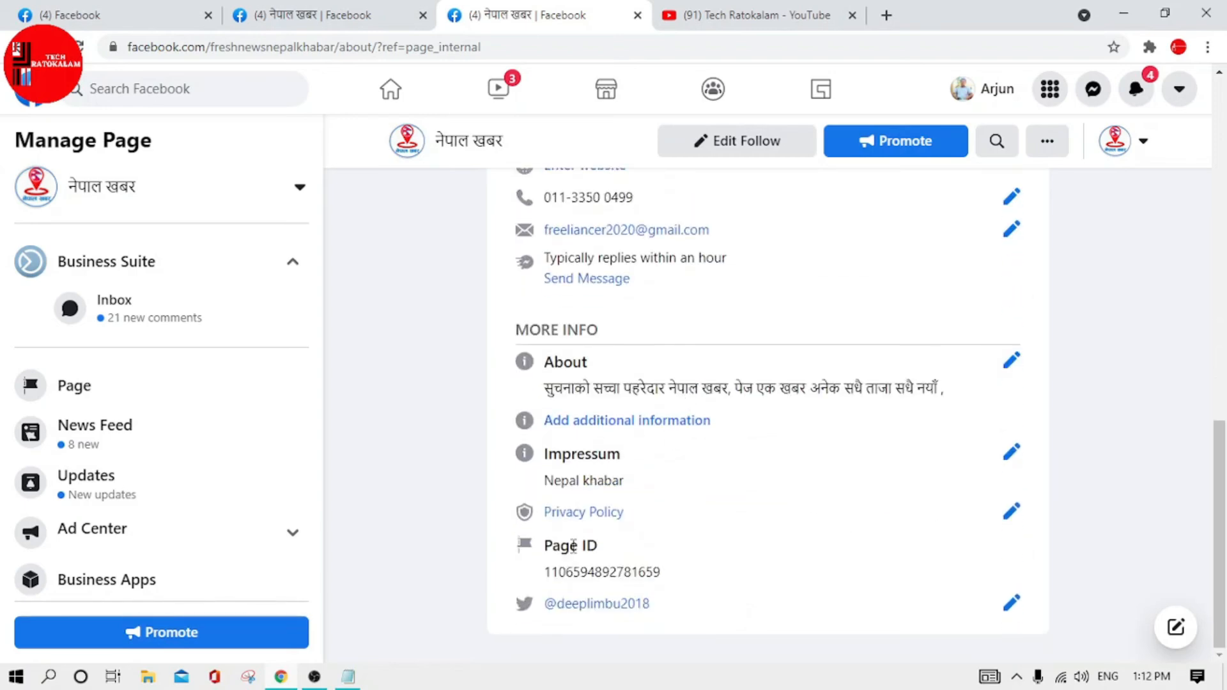
{"action": "left_click_drag", "start_coordinate": [547, 572], "coordinate": [665, 579]}
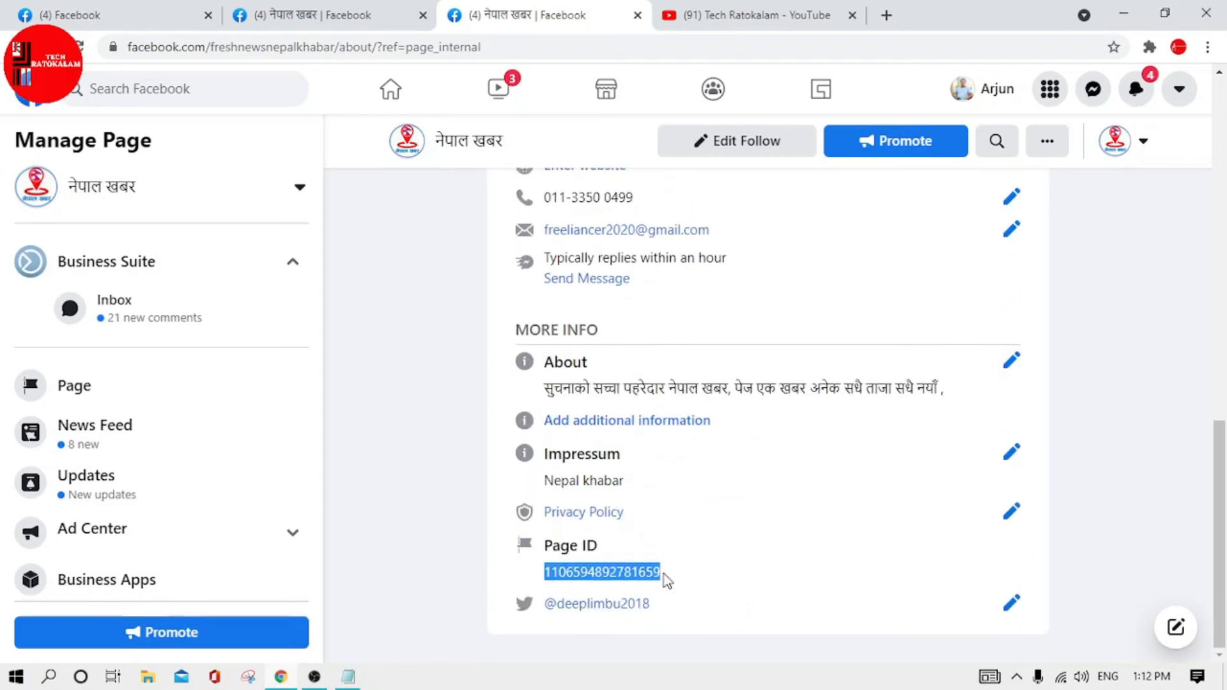
{"action": "key", "text": "alt+Tab"}
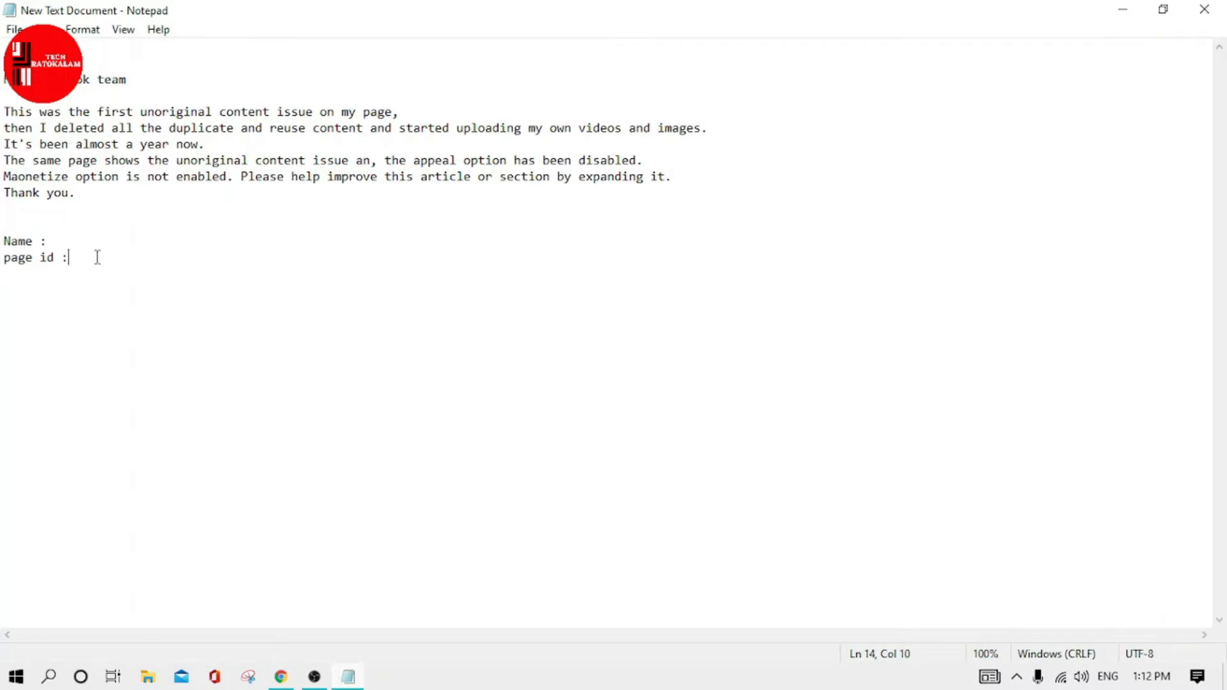
{"action": "key", "text": "ctrl+v"}
- Copy the entire Notepad message into the Details field of Facebook's feedback form and review the pasted text
{"action": "left_click", "coordinate": [64, 240]}
{"action": "left_click_drag", "start_coordinate": [392, 296], "coordinate": [6, 64]}
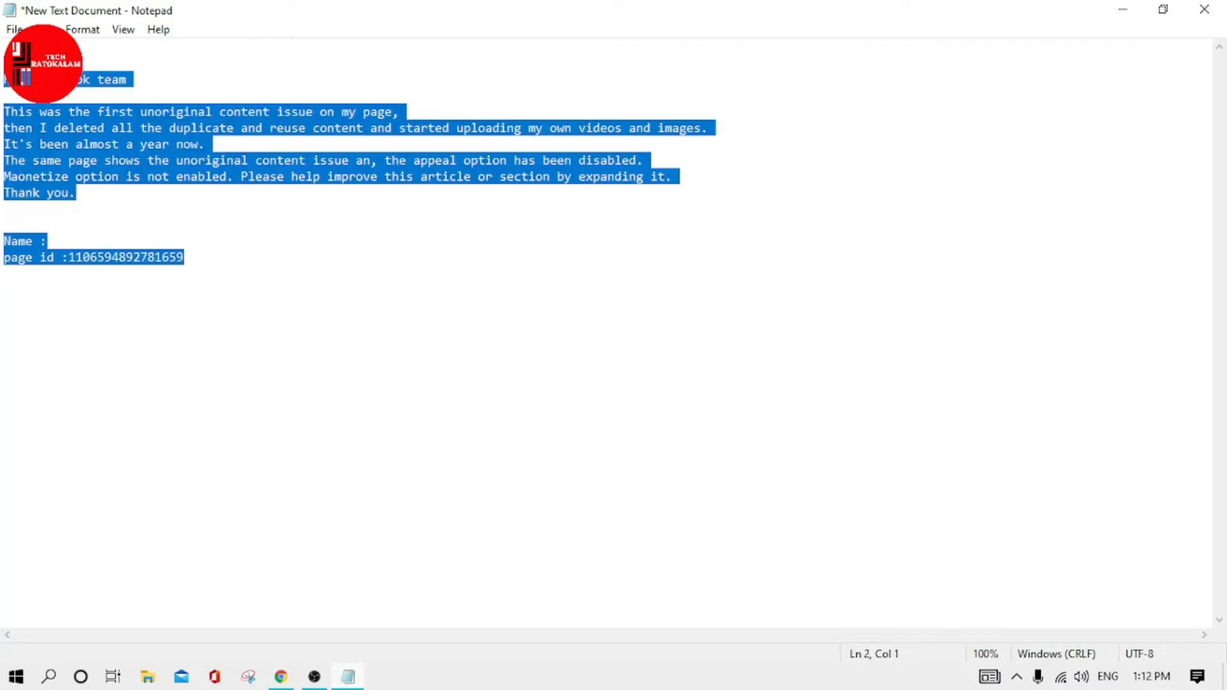
{"action": "key", "text": "alt+Tab"}
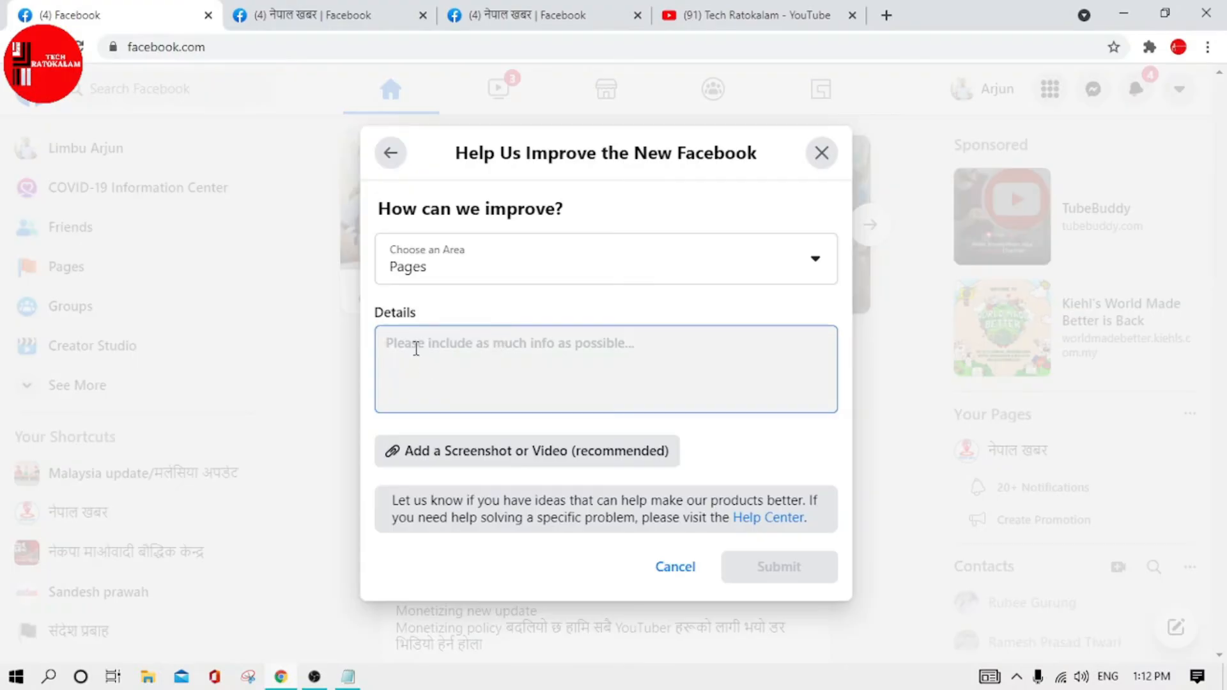
{"action": "key", "text": "ctrl+v"}
{"action": "scroll", "coordinate": [575, 373], "scroll_direction": "up", "scroll_amount": 5}
{"action": "scroll", "coordinate": [576, 373], "scroll_direction": "up", "scroll_amount": 1}
{"action": "scroll", "coordinate": [631, 360], "scroll_direction": "down", "scroll_amount": 2}
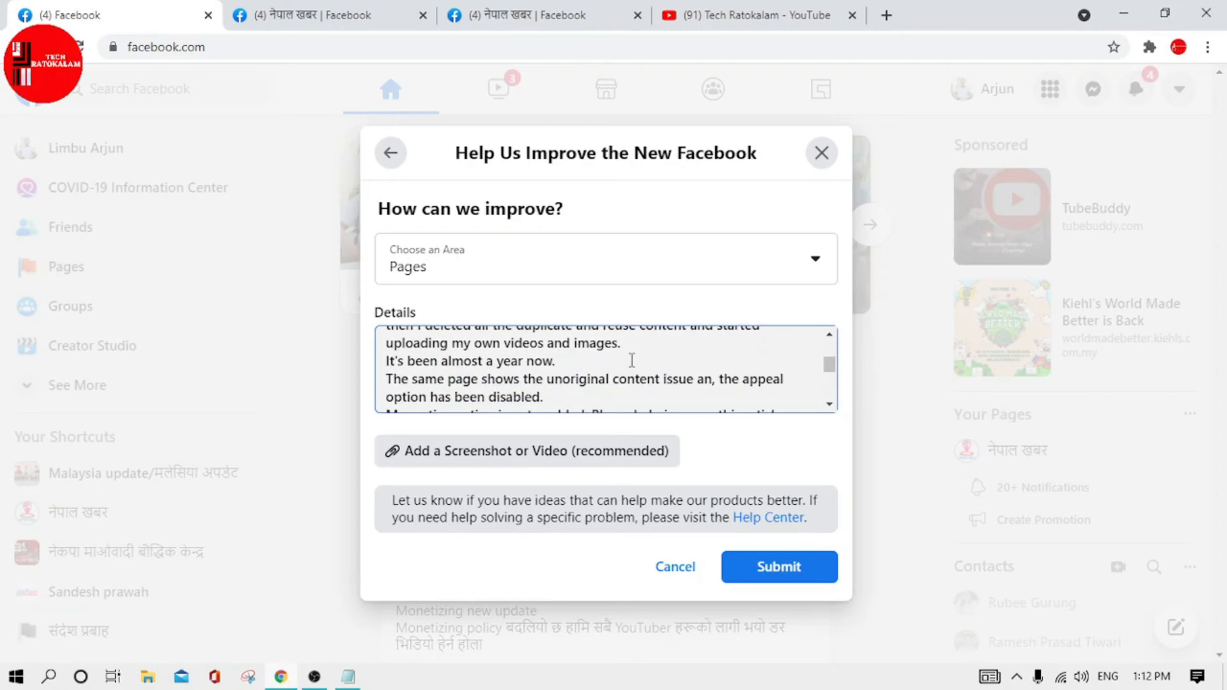
{"action": "scroll", "coordinate": [638, 374], "scroll_direction": "down", "scroll_amount": 3}
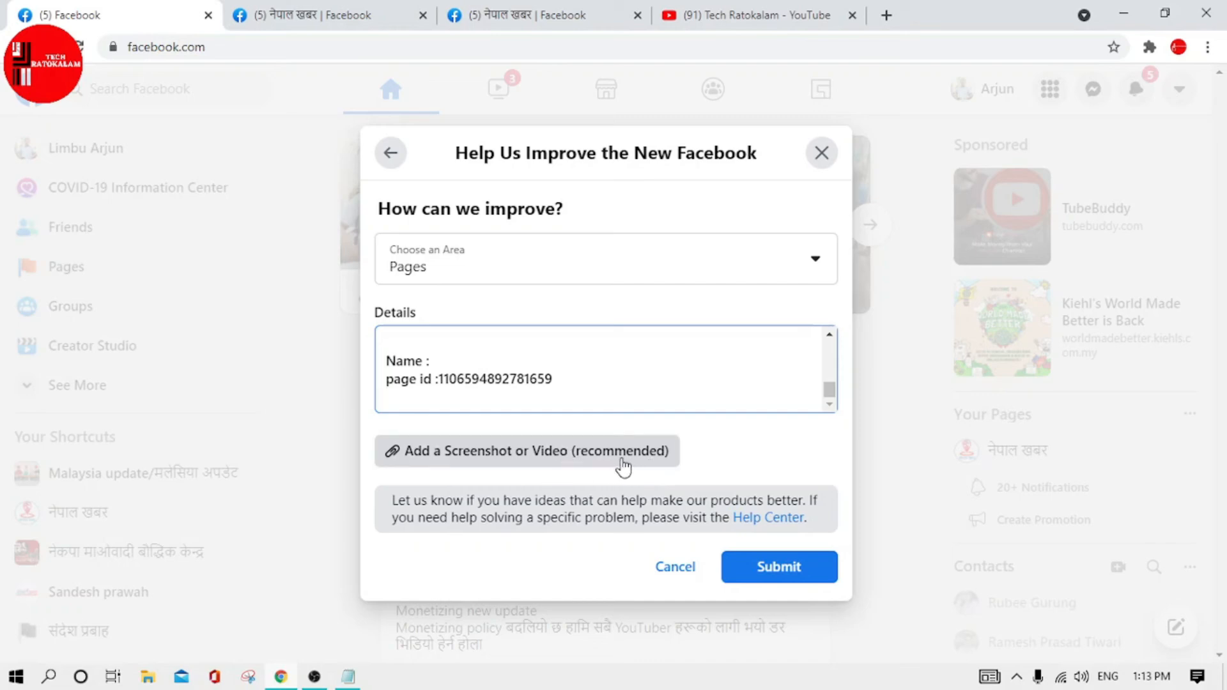
{"action": "left_click", "coordinate": [268, 687]}
{"action": "left_click", "coordinate": [348, 678]}
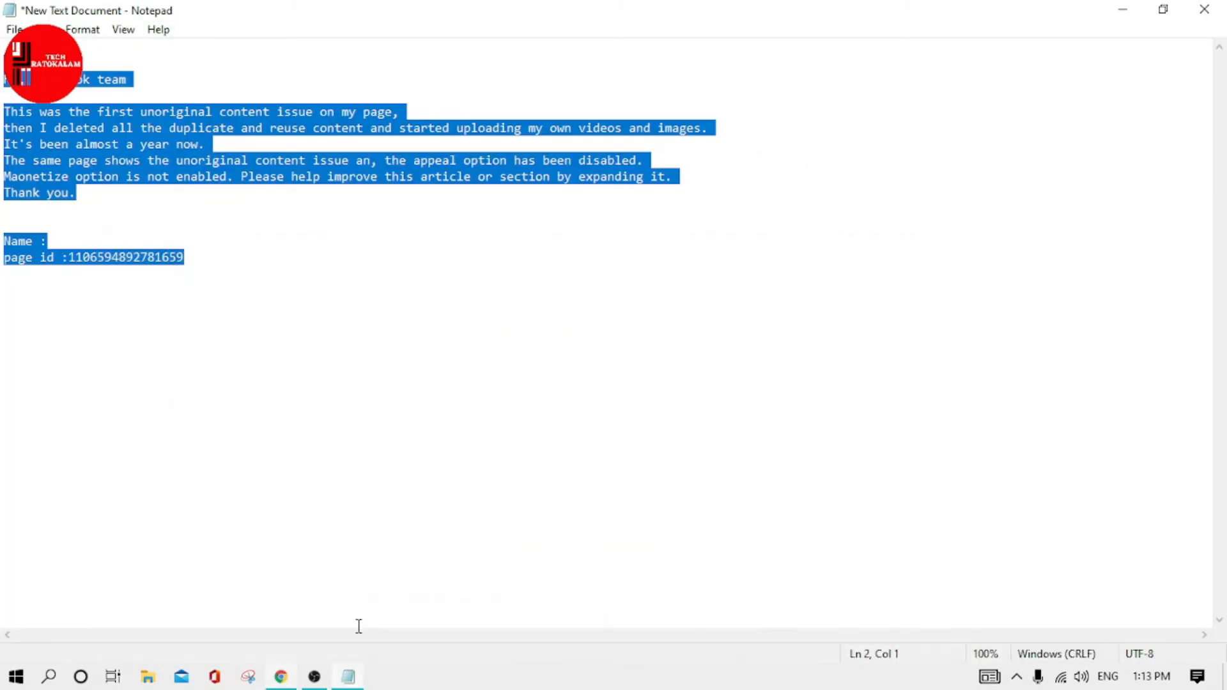
{"action": "left_click", "coordinate": [282, 684]}
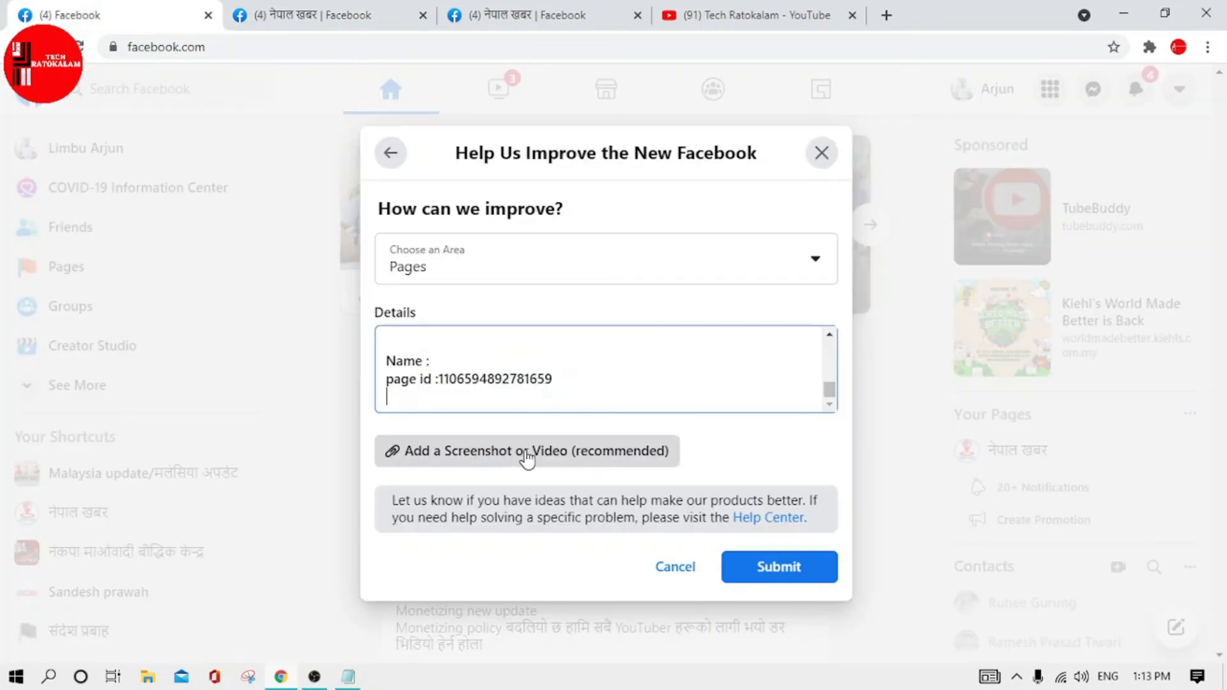
- Submit the report with a screenshot from the Pictures folder attached and the sender's full name filled in on the Name line
{"action": "left_click", "coordinate": [505, 451]}
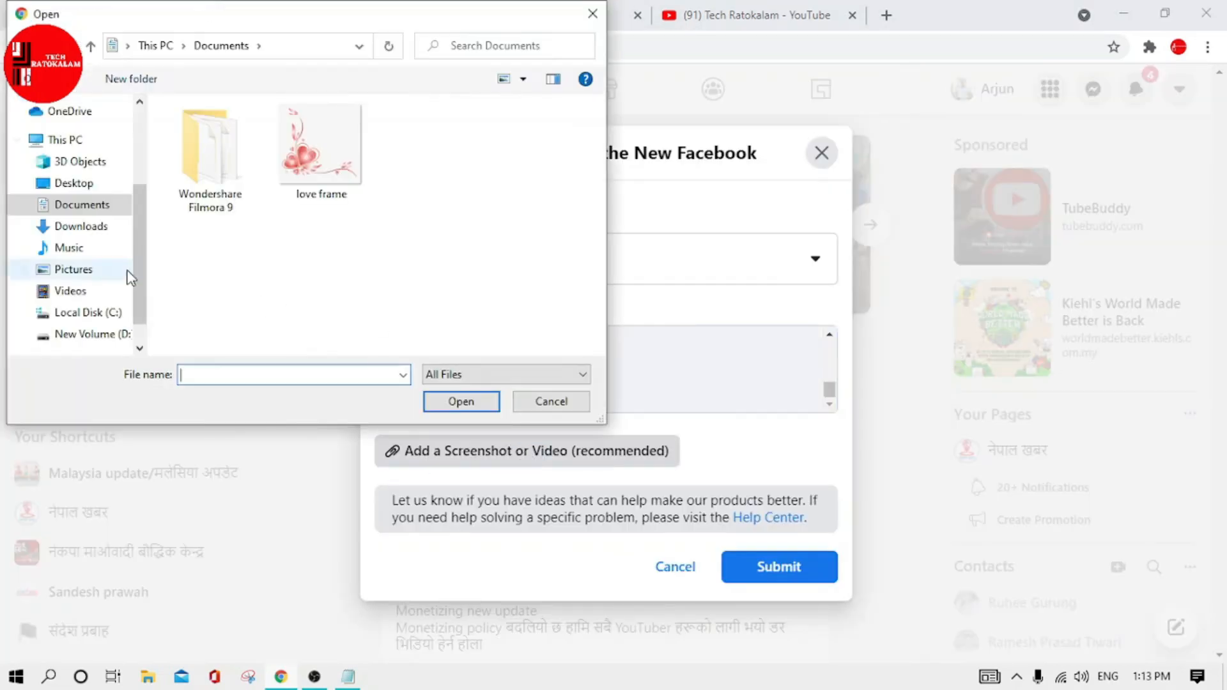
{"action": "left_click", "coordinate": [73, 269]}
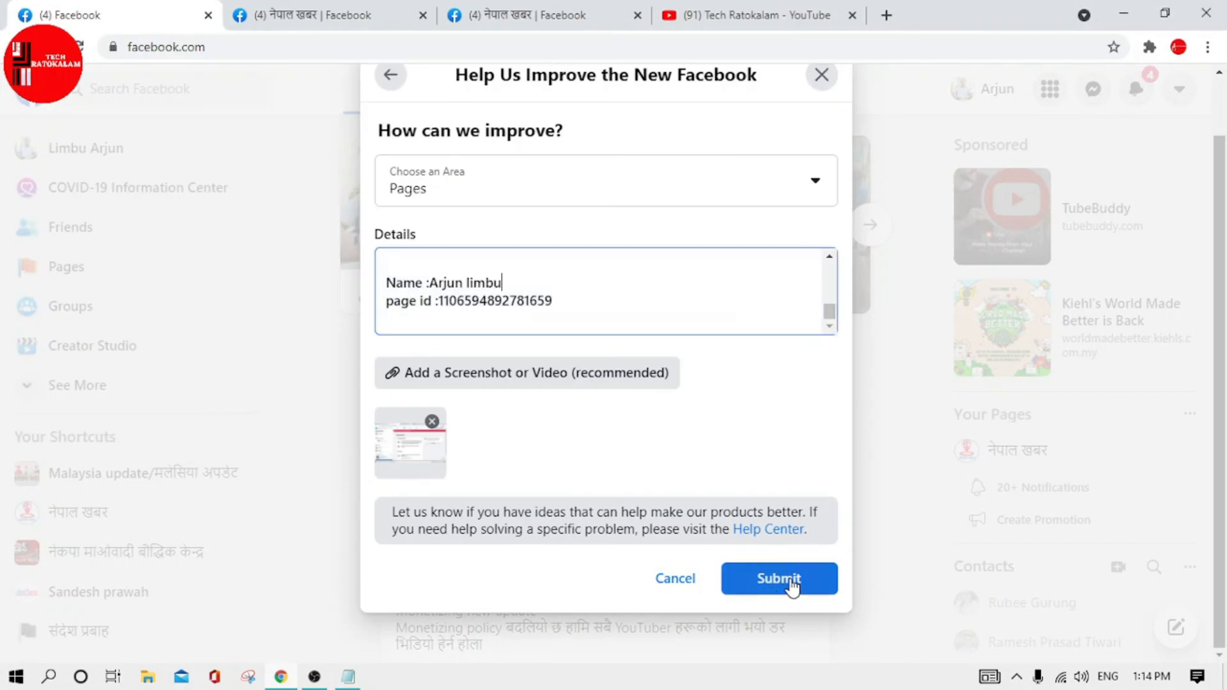
{"action": "left_click", "coordinate": [779, 579]}
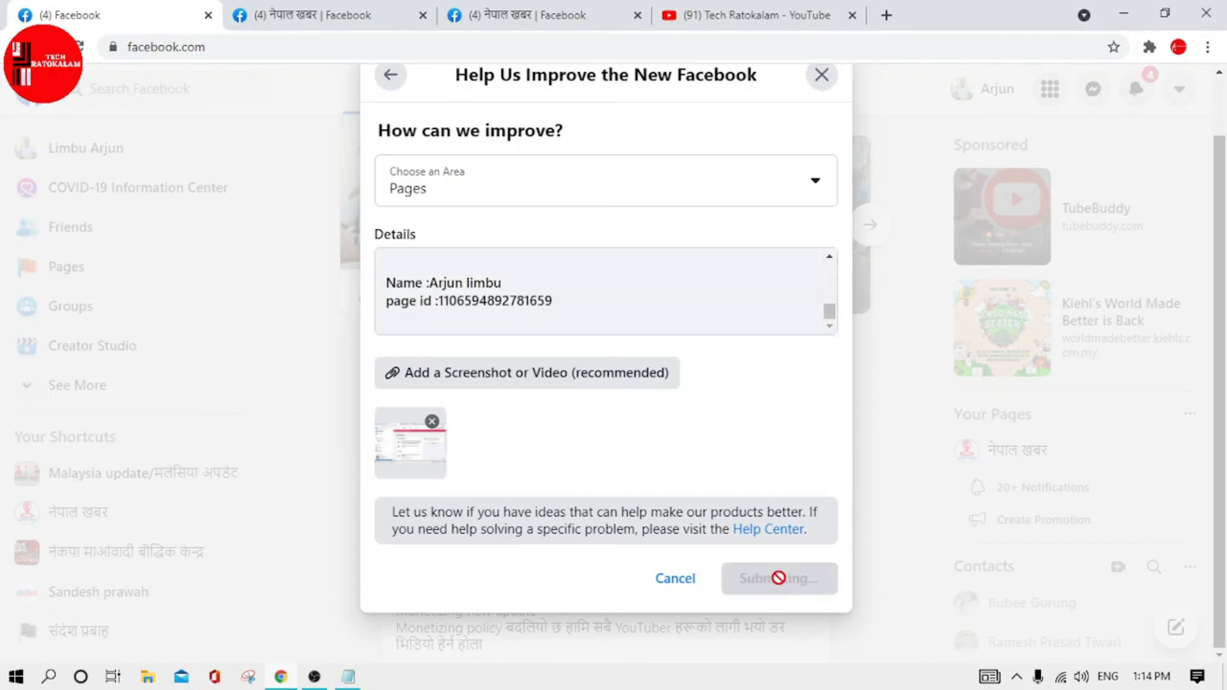
- Open Creator Studio for the नेपाल खबर page and look through all of its published posts
{"action": "left_click", "coordinate": [332, 15]}
{"action": "left_click", "coordinate": [519, 23]}
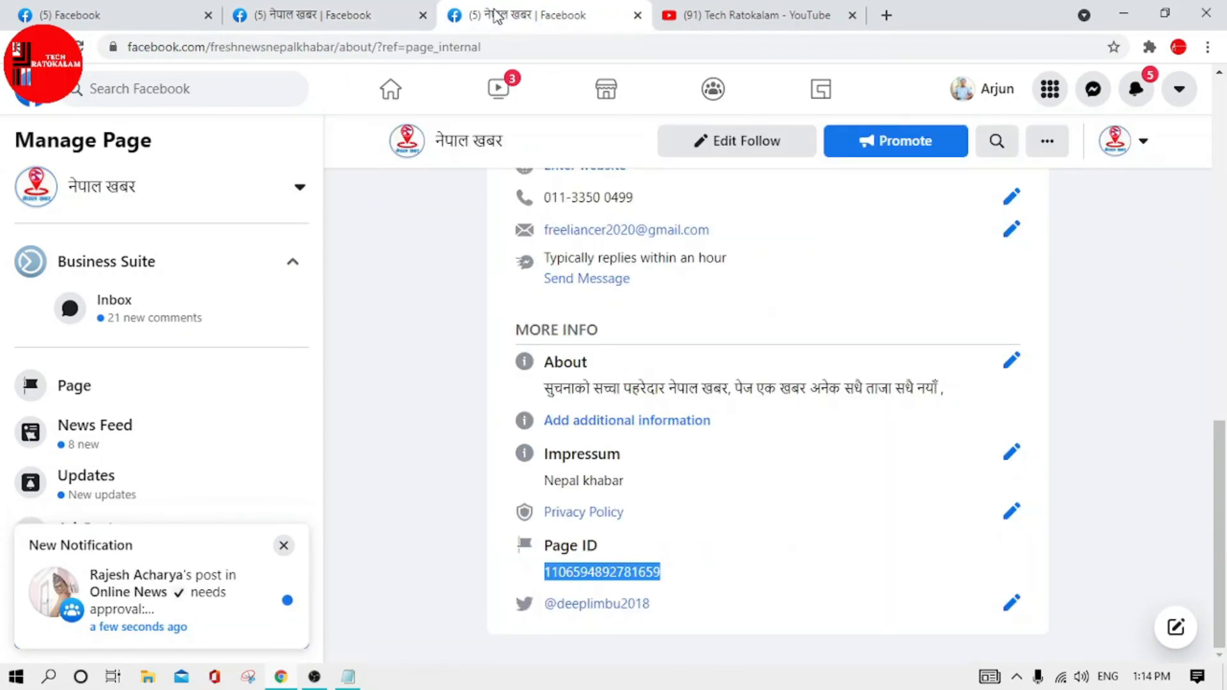
{"action": "left_click", "coordinate": [283, 545]}
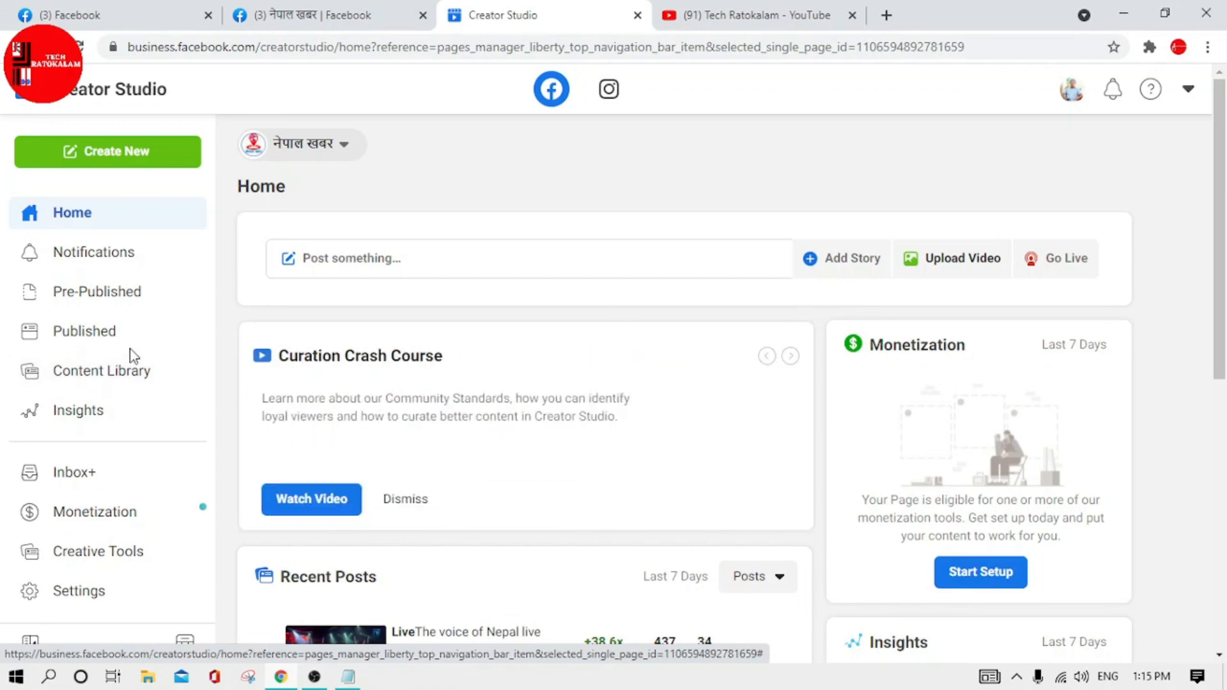
{"action": "left_click", "coordinate": [92, 335]}
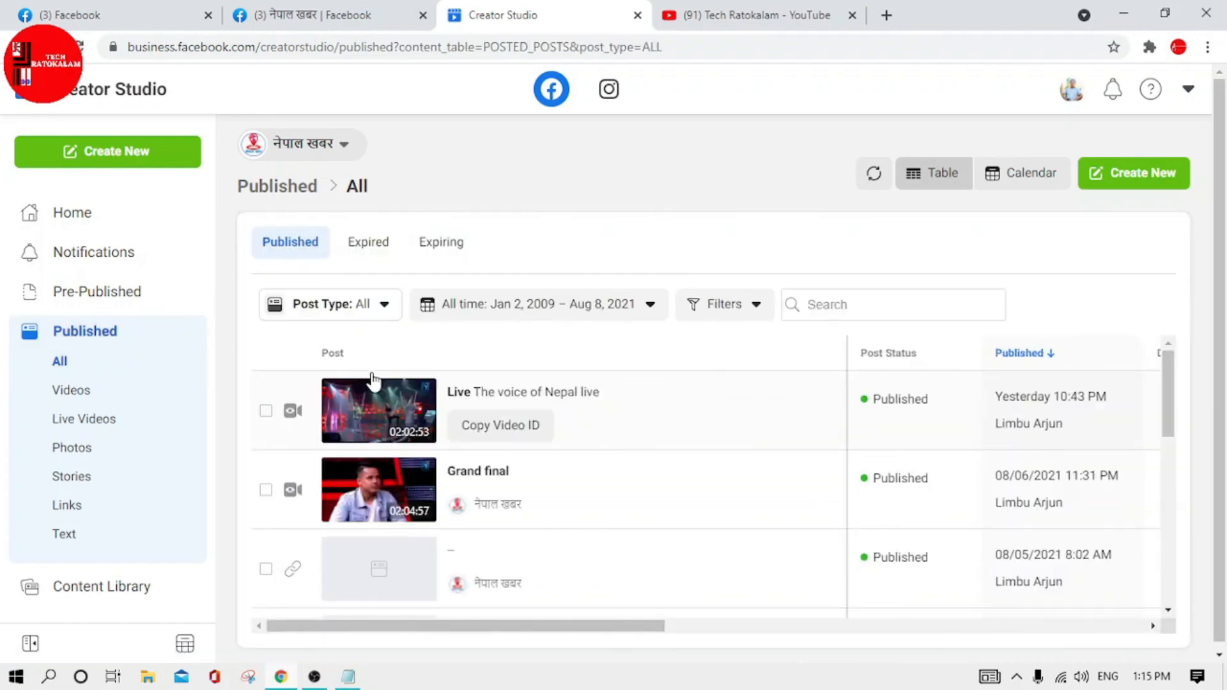
{"action": "scroll", "coordinate": [483, 435], "scroll_direction": "down", "scroll_amount": 3}
{"action": "scroll", "coordinate": [493, 507], "scroll_direction": "down", "scroll_amount": 1}
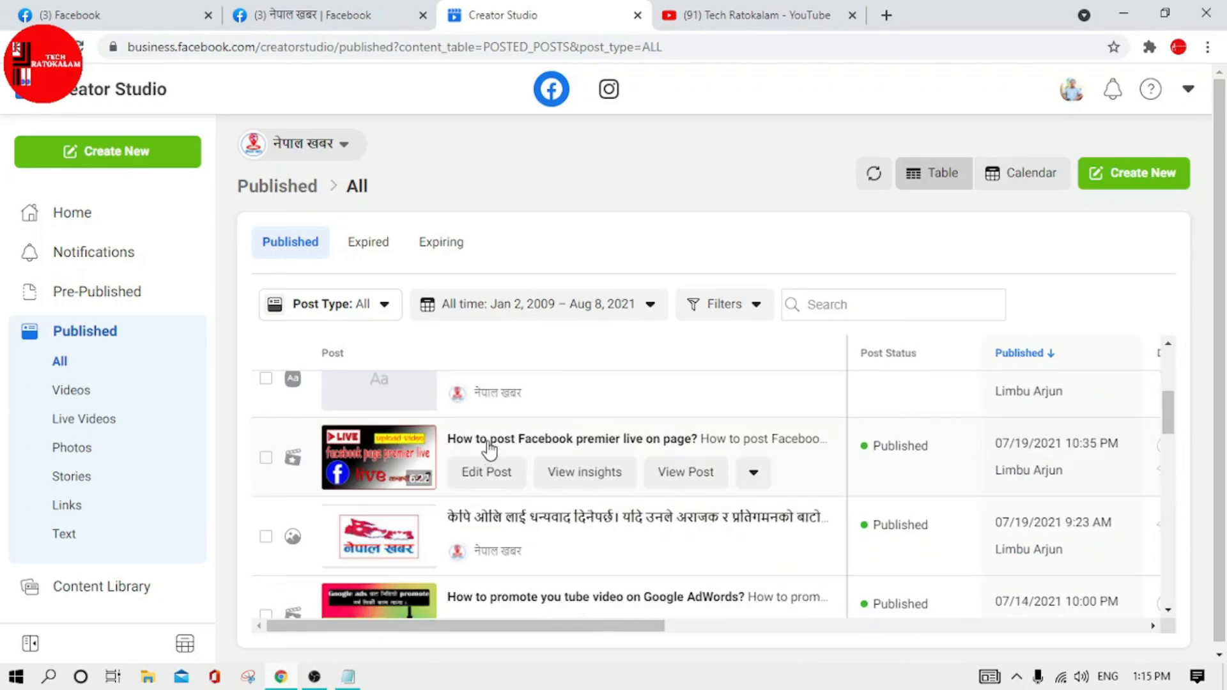
{"action": "scroll", "coordinate": [493, 505], "scroll_direction": "up", "scroll_amount": 1}
{"action": "scroll", "coordinate": [495, 505], "scroll_direction": "down", "scroll_amount": 2}
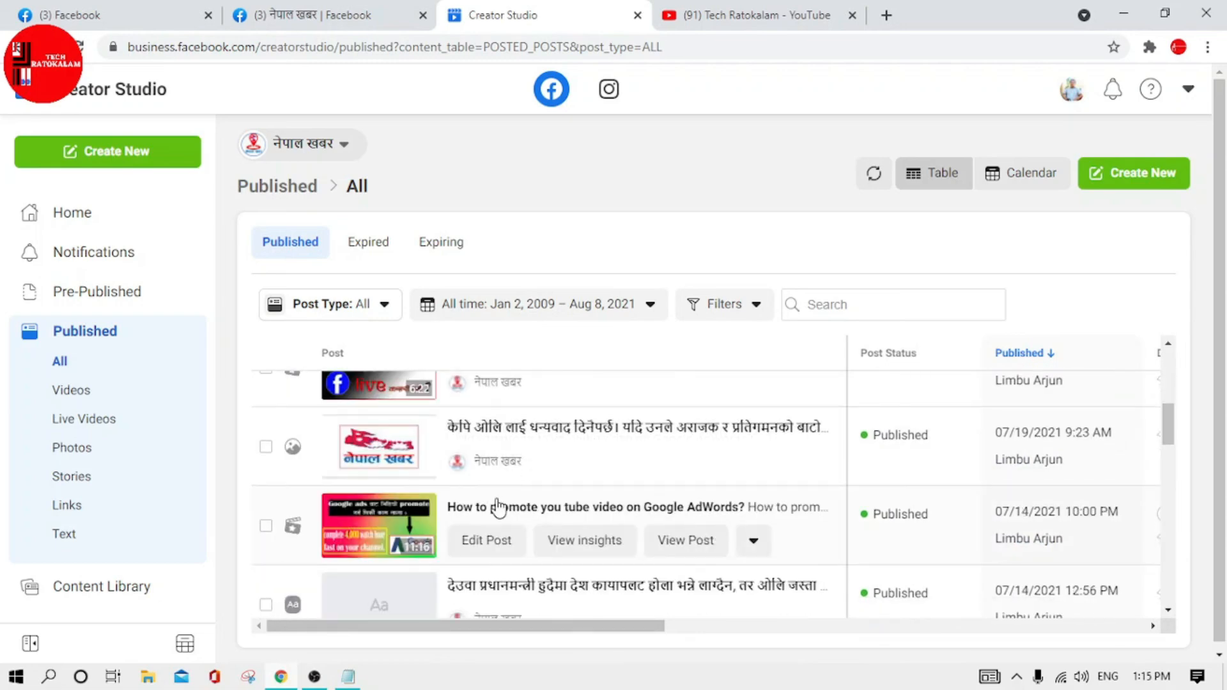
{"action": "scroll", "coordinate": [515, 543], "scroll_direction": "down", "scroll_amount": 8}
{"action": "scroll", "coordinate": [550, 486], "scroll_direction": "up", "scroll_amount": 12}
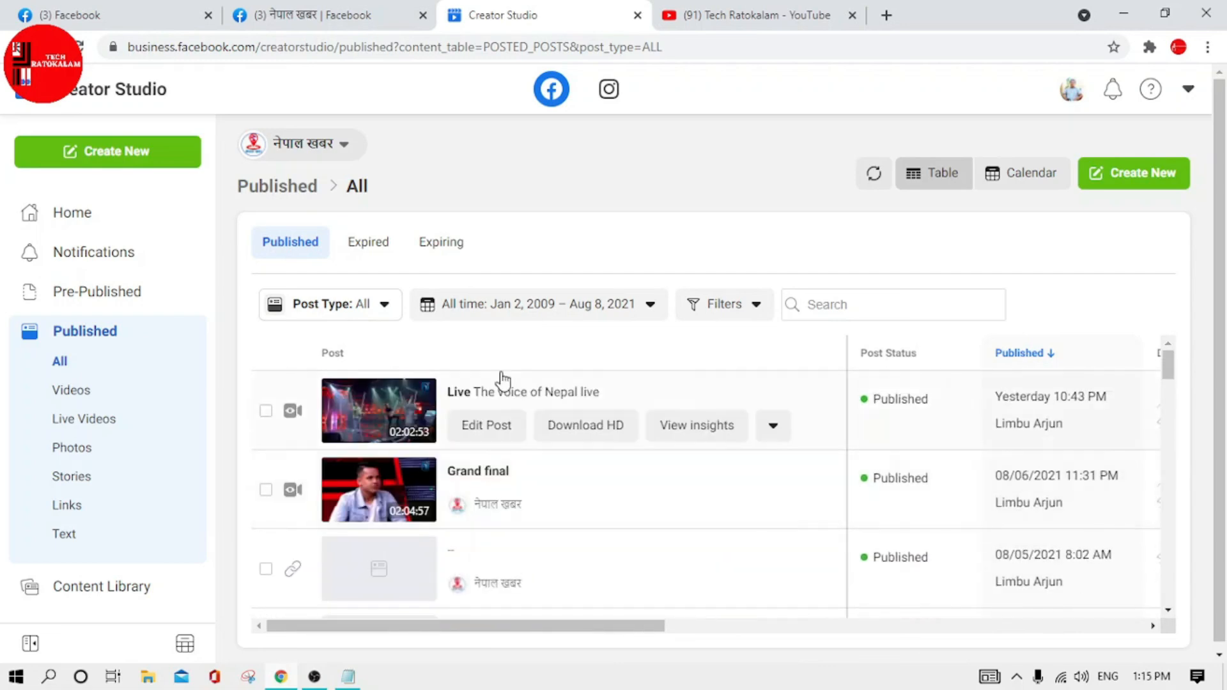
- Switch to the Tech Ratokalam YouTube channel page
{"action": "key", "text": "ctrl+Tab"}
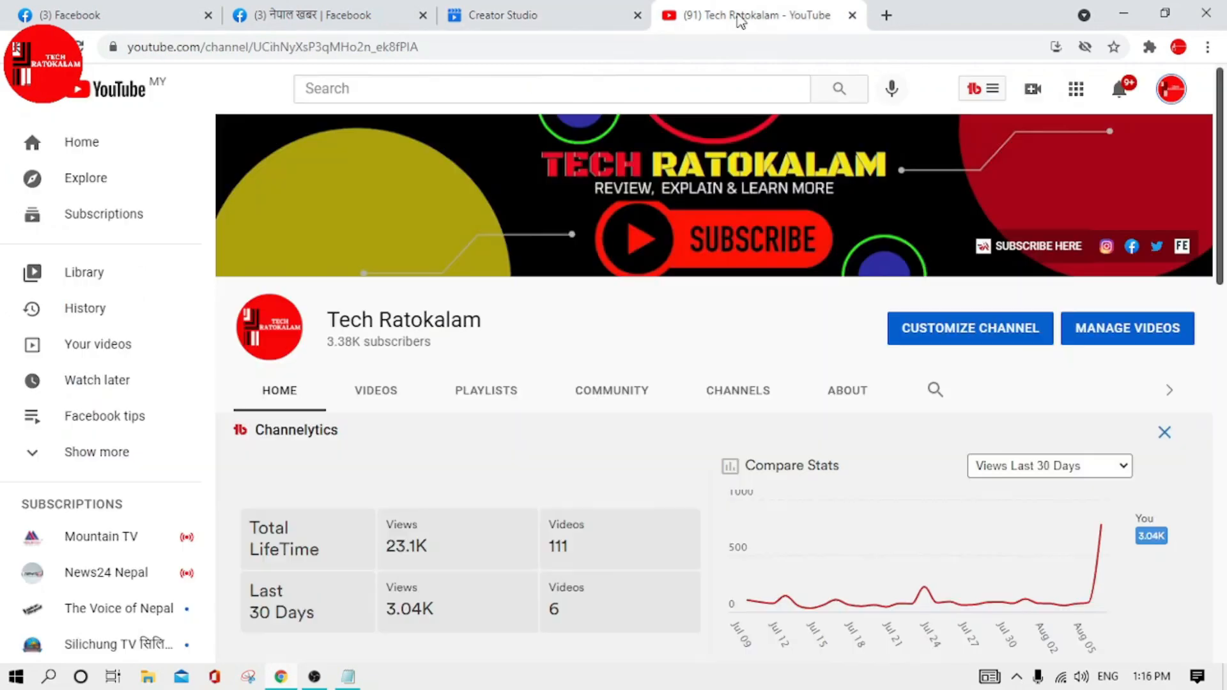